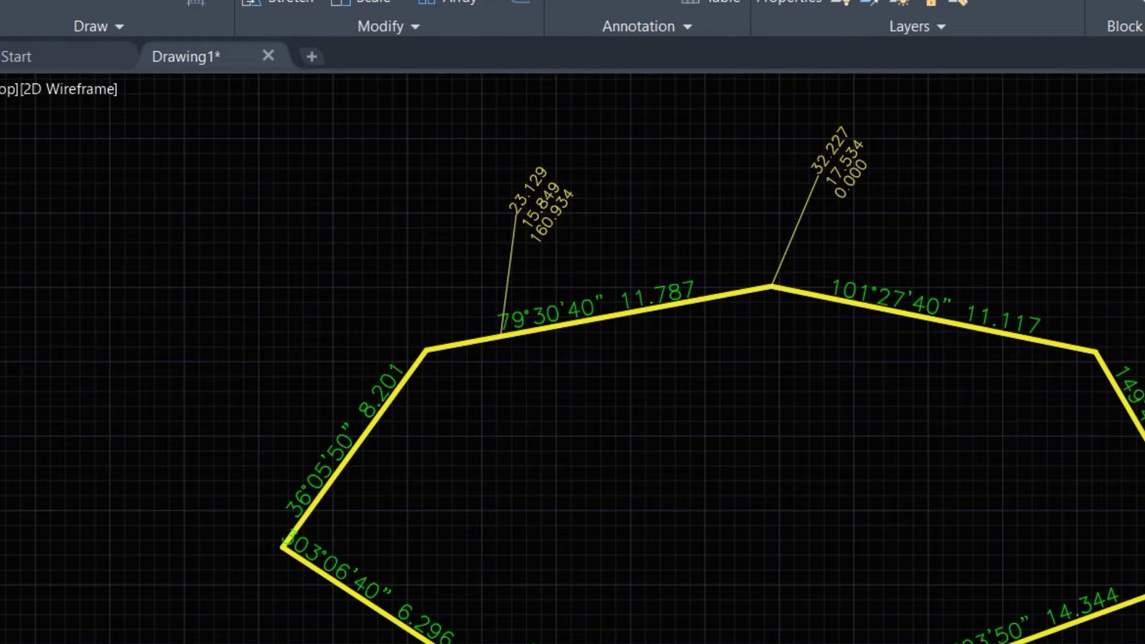
Step: Create a new blank drawing, Drawing2, from the + tab beside Drawing1
{"action": "left_click", "coordinate": [311, 56]}
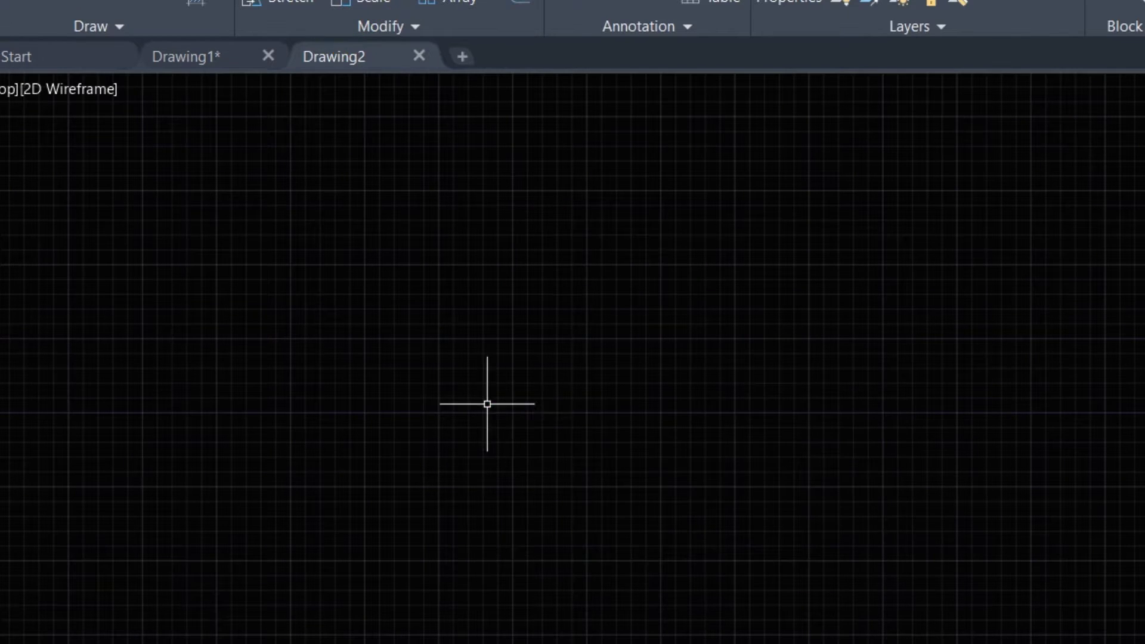
Step: Draw a closed seven-vertex polyline boundary with the PL command
{"action": "type", "text": "PL"}
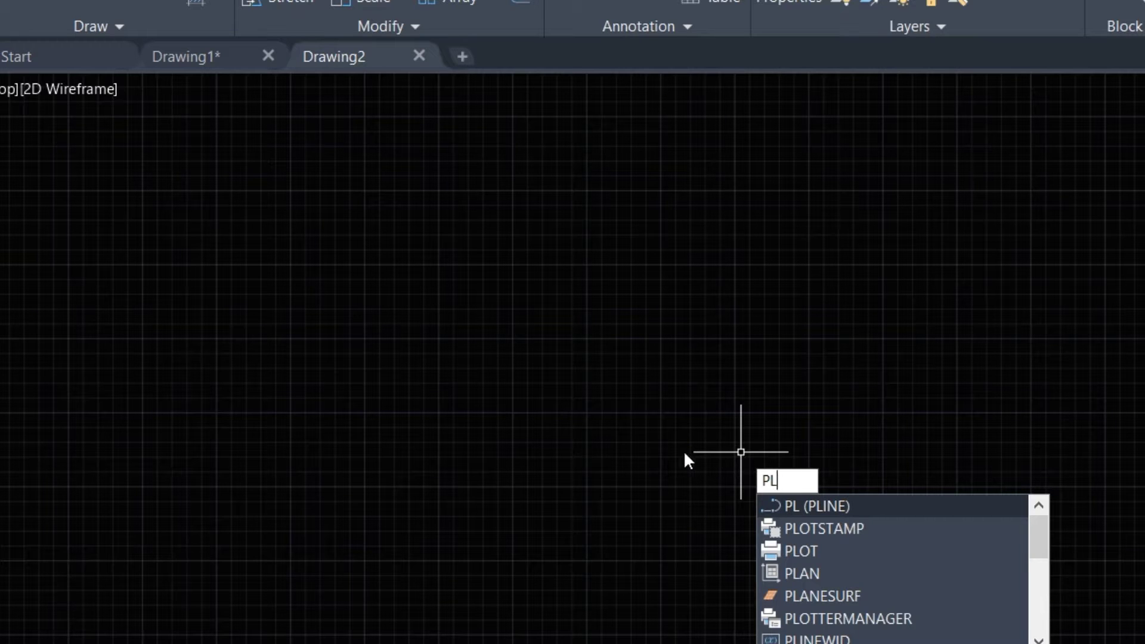
{"action": "key", "text": "Return"}
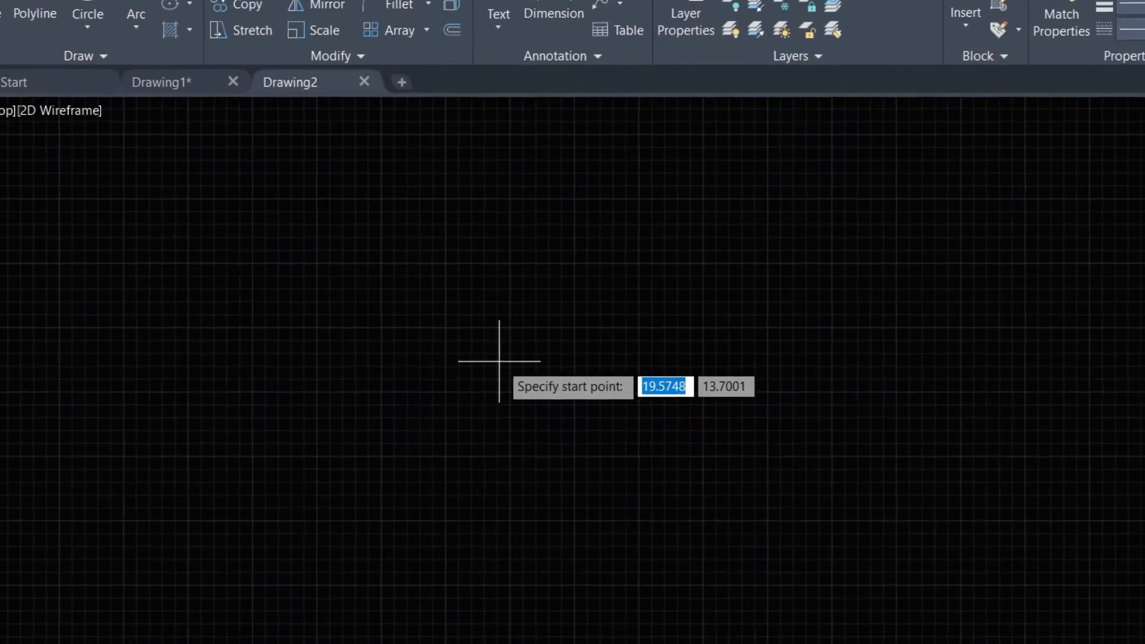
{"action": "left_click", "coordinate": [396, 501]}
{"action": "left_click", "coordinate": [416, 226]}
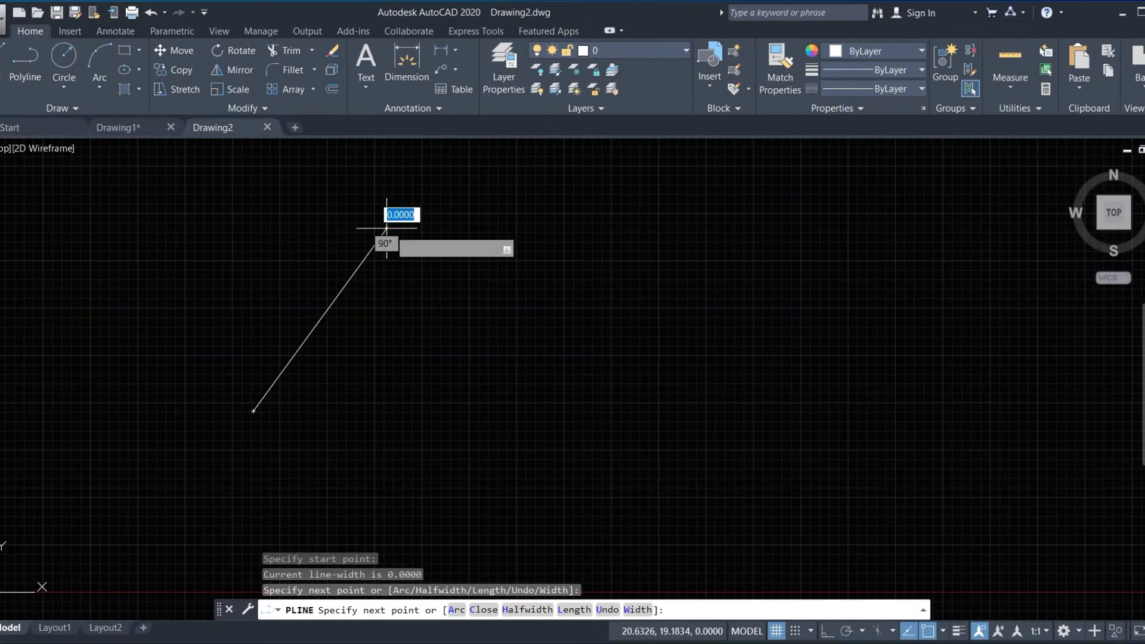
{"action": "left_click", "coordinate": [682, 188]}
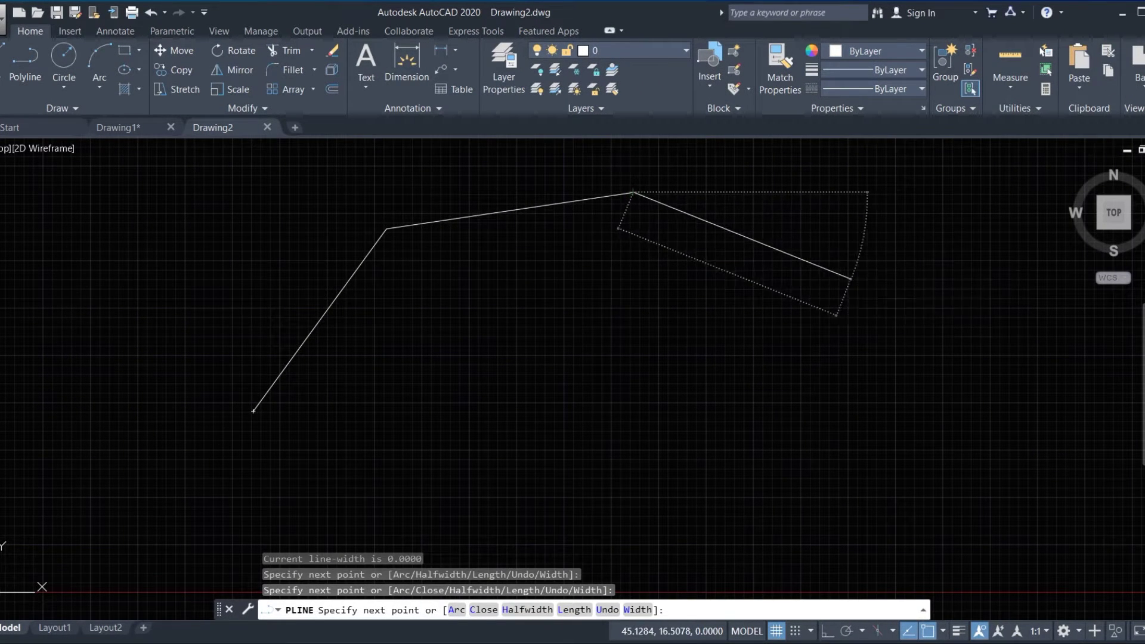
{"action": "left_click", "coordinate": [850, 279]}
{"action": "left_click", "coordinate": [845, 462]}
{"action": "left_click", "coordinate": [592, 509]}
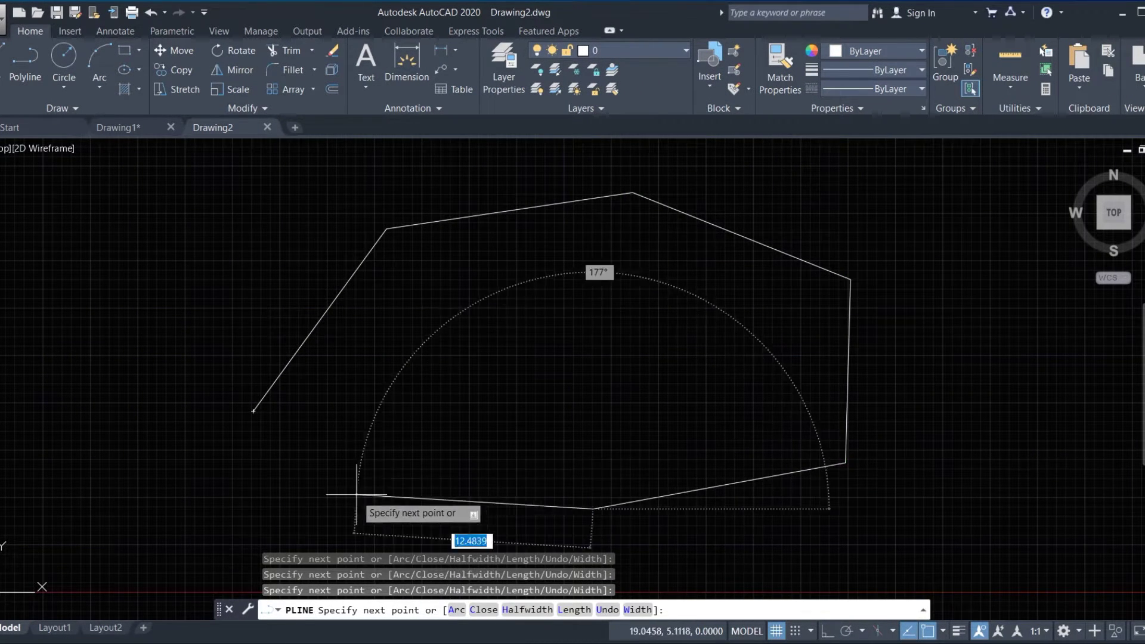
{"action": "left_click", "coordinate": [351, 480]}
{"action": "type", "text": "c"}
{"action": "key", "text": "space"}
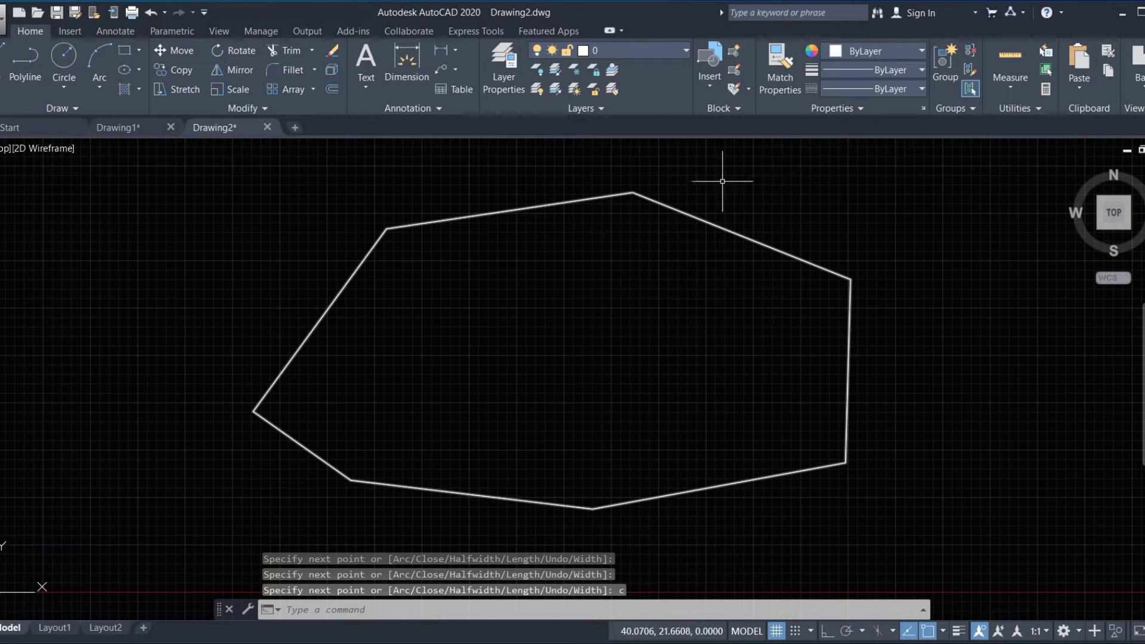
Step: Explode the boundary with X and confirm each of the seven sides is a separate line
{"action": "left_click", "coordinate": [352, 273]}
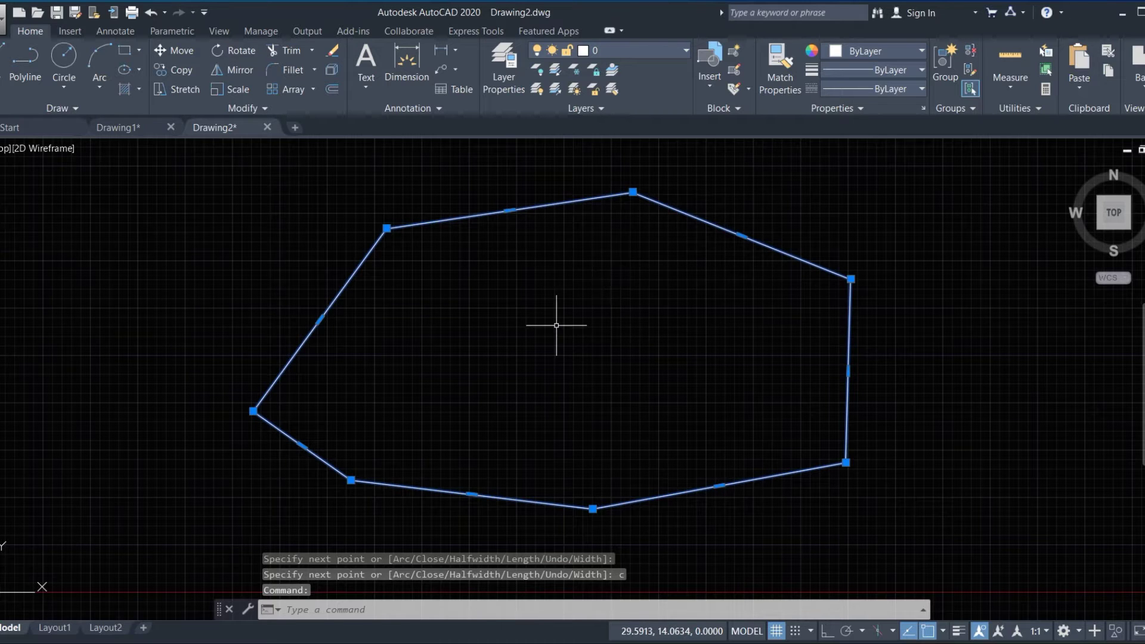
{"action": "type", "text": "x"}
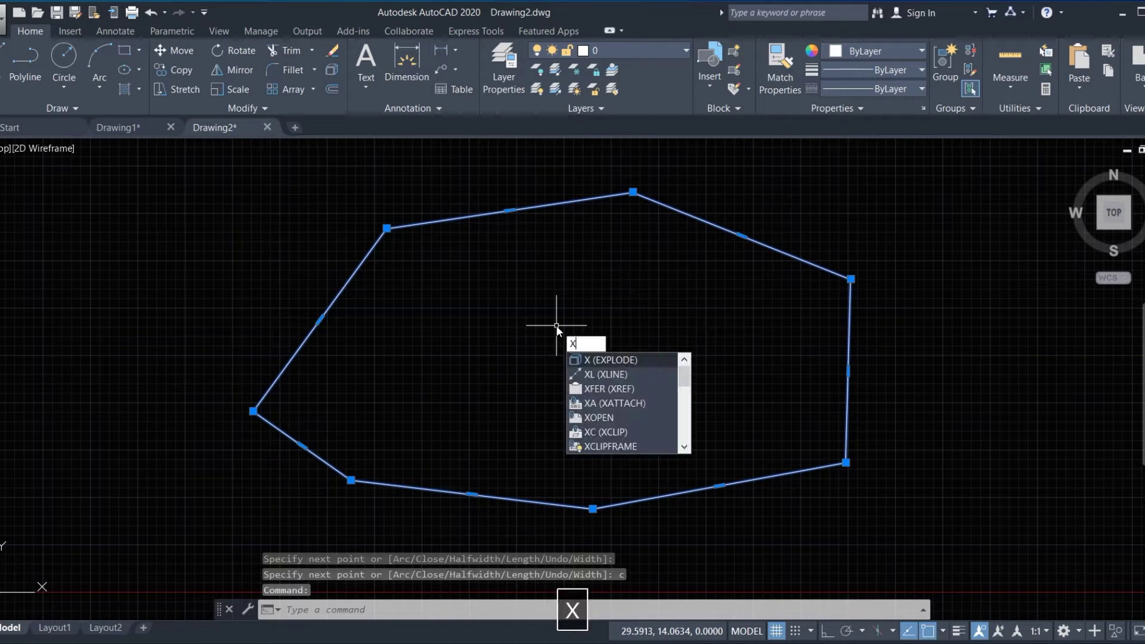
{"action": "key", "text": "space"}
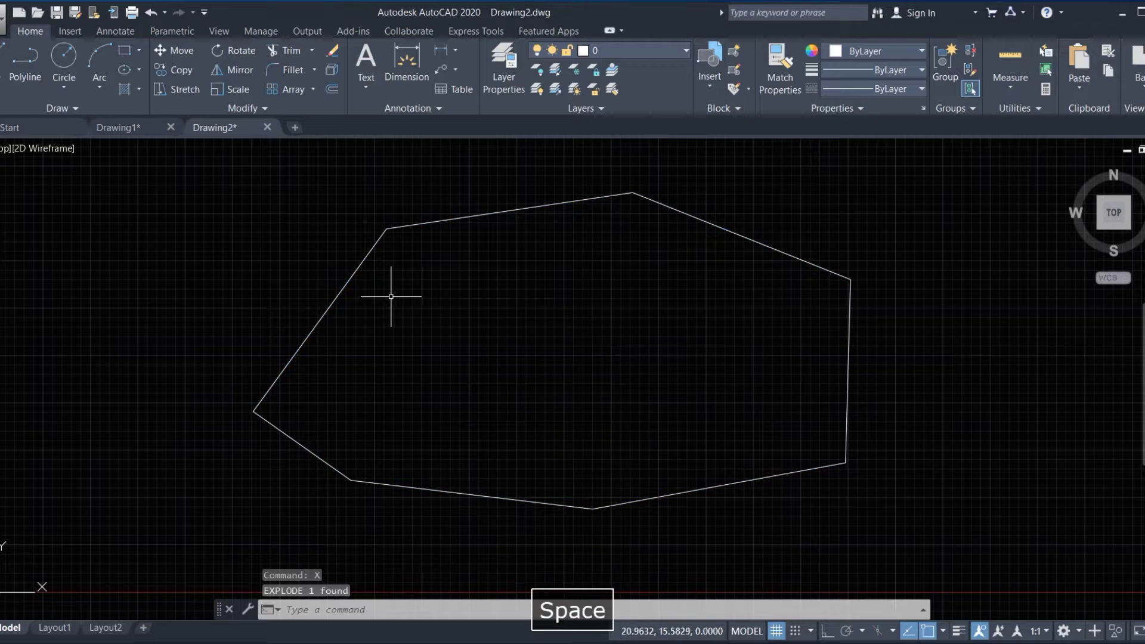
{"action": "left_click", "coordinate": [354, 275]}
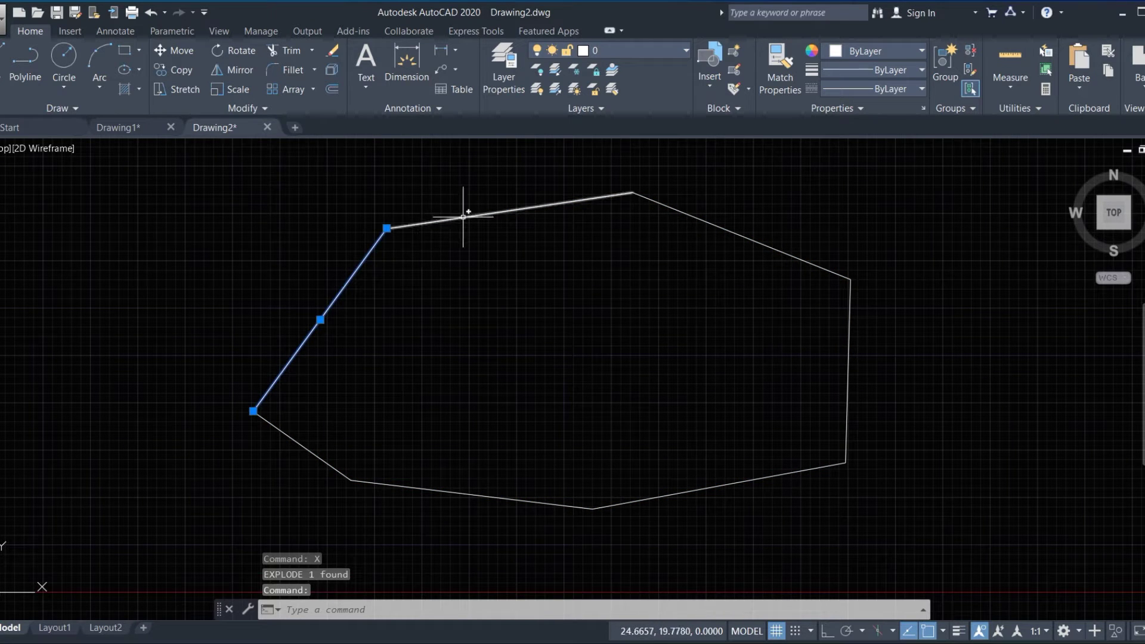
{"action": "left_click", "coordinate": [466, 216]}
{"action": "left_click", "coordinate": [718, 227]}
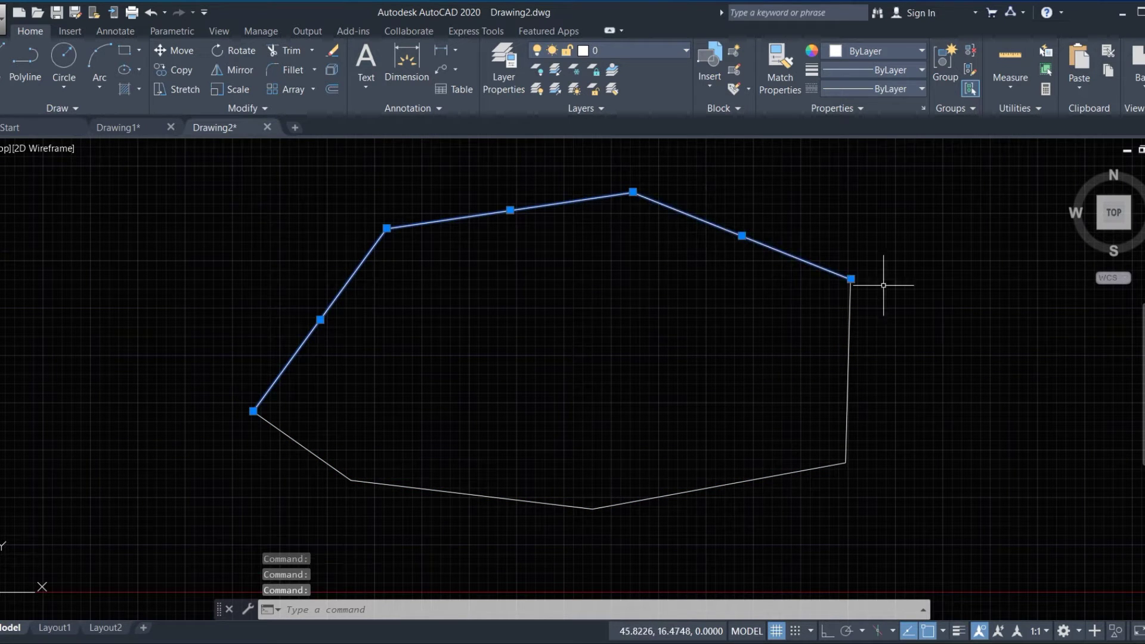
{"action": "left_click", "coordinate": [848, 353]}
{"action": "left_click", "coordinate": [725, 484]}
{"action": "left_click", "coordinate": [496, 497]}
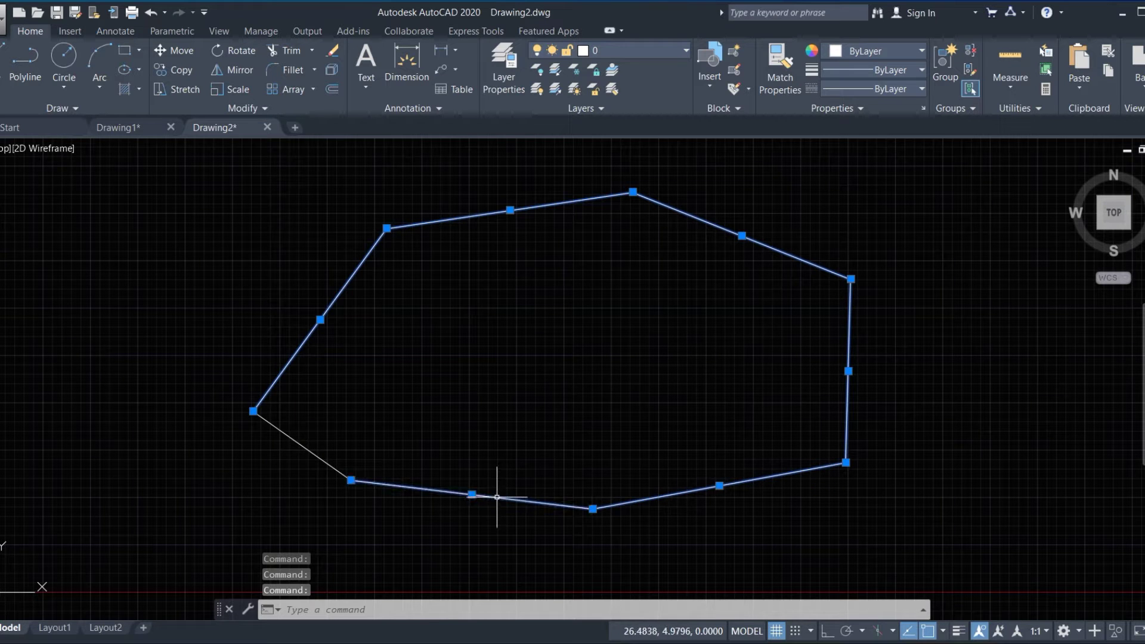
{"action": "left_click", "coordinate": [303, 447]}
{"action": "key", "text": "Escape"}
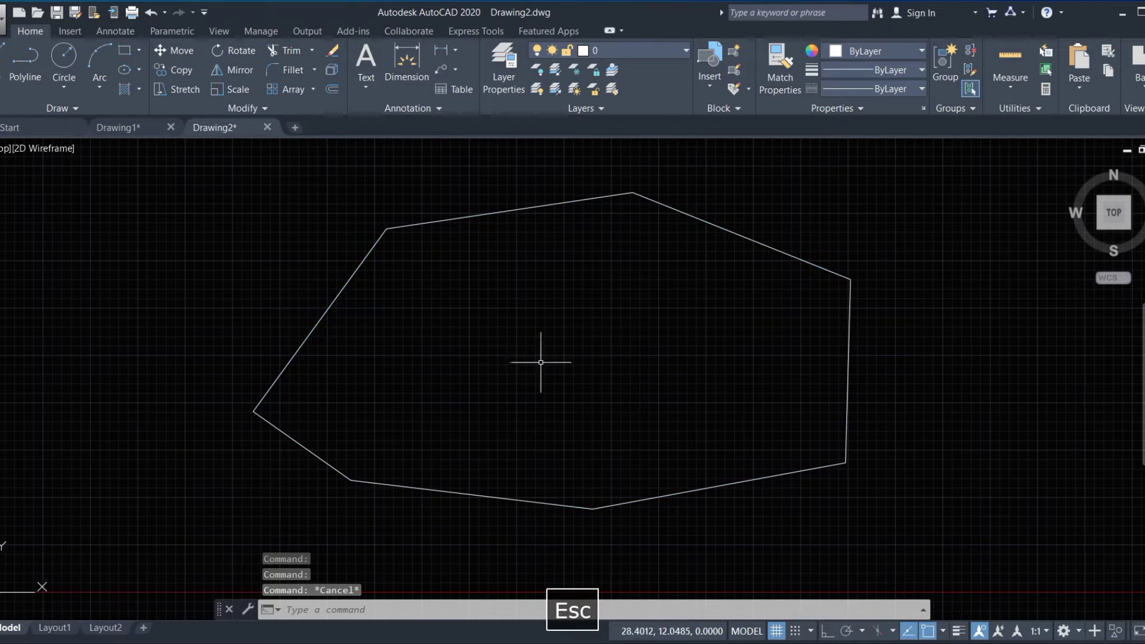
Step: Load BD.LSP and xyz.lsp from the Desktop in the Load/Unload Applications dialog
{"action": "type", "text": "a"}
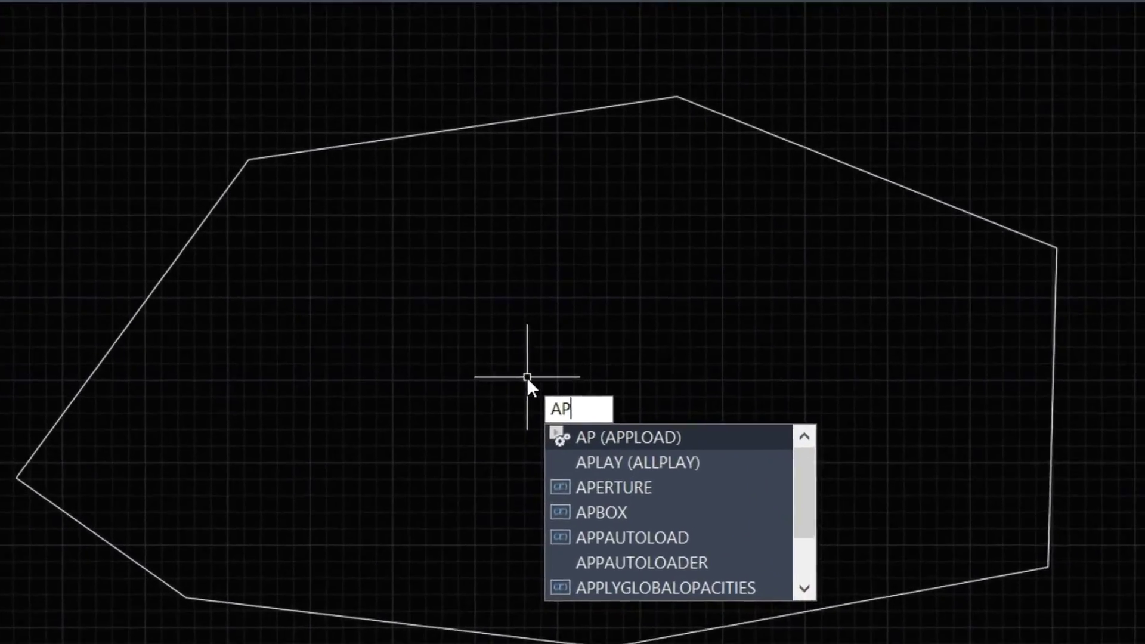
{"action": "key", "text": "space"}
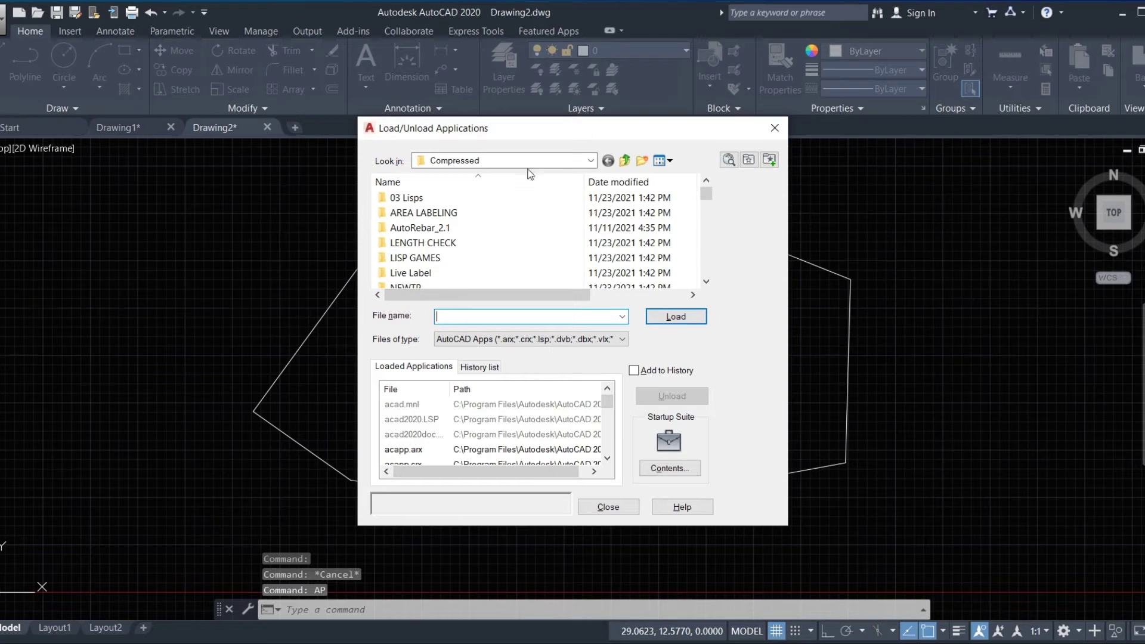
{"action": "left_click", "coordinate": [537, 163]}
{"action": "left_click", "coordinate": [441, 185]}
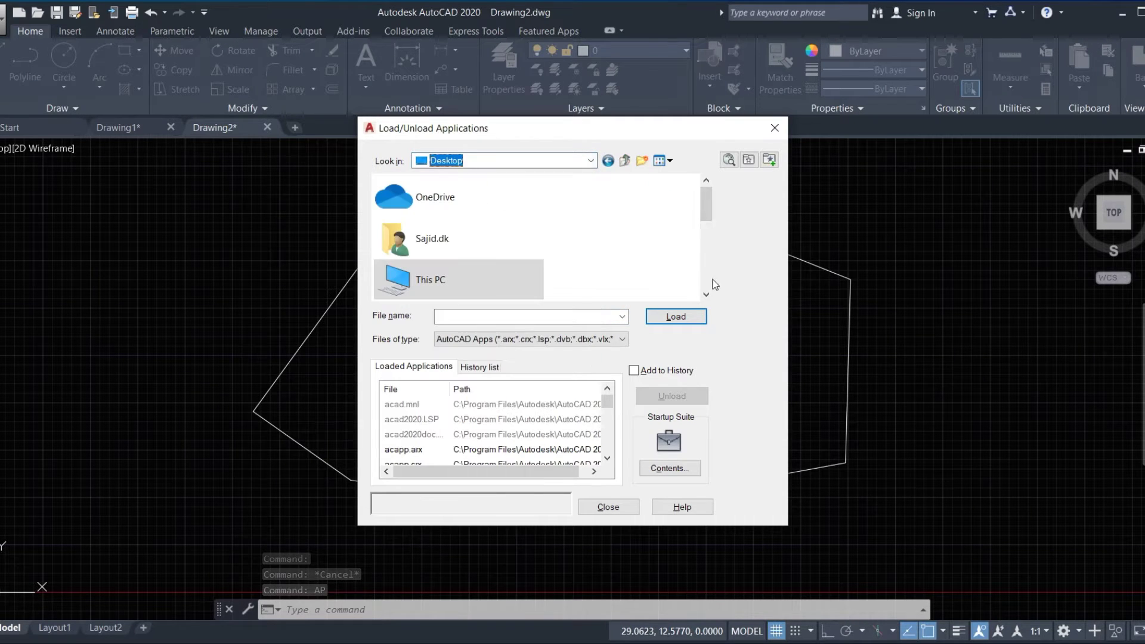
{"action": "left_click_drag", "start_coordinate": [706, 203], "coordinate": [708, 267]}
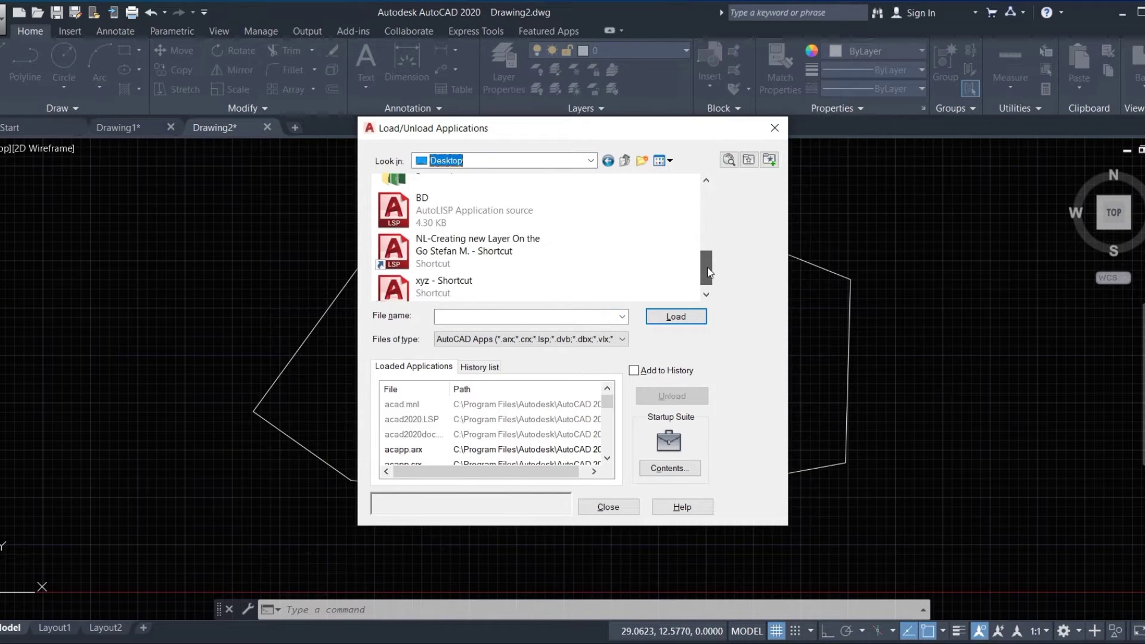
{"action": "left_click", "coordinate": [464, 219]}
{"action": "left_click", "coordinate": [668, 316]}
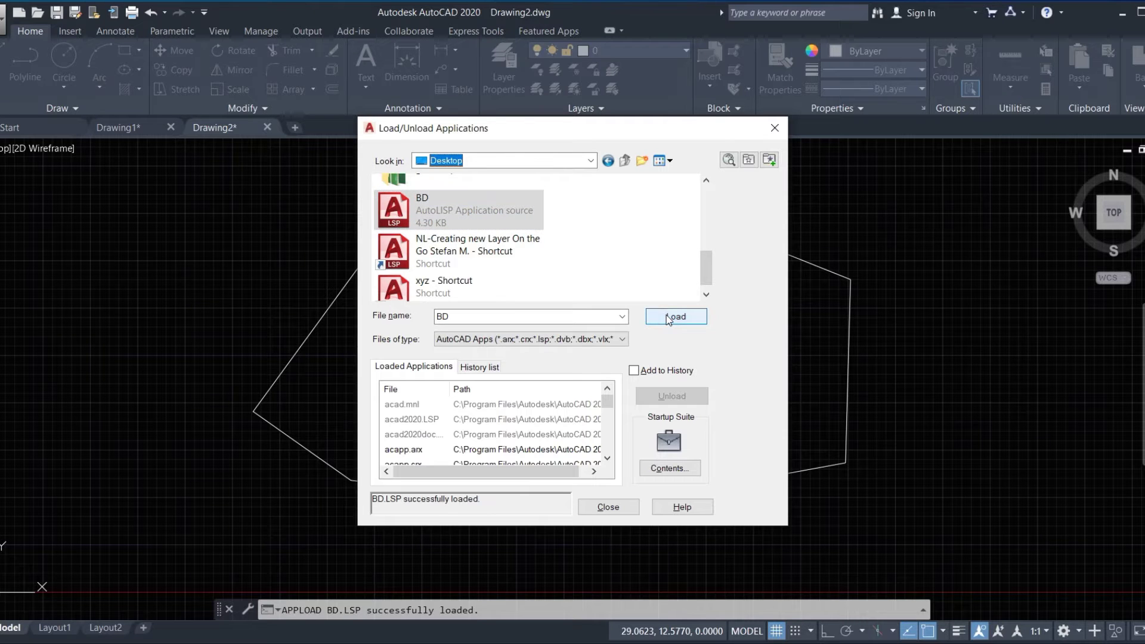
{"action": "left_click", "coordinate": [450, 292]}
{"action": "left_click", "coordinate": [691, 317]}
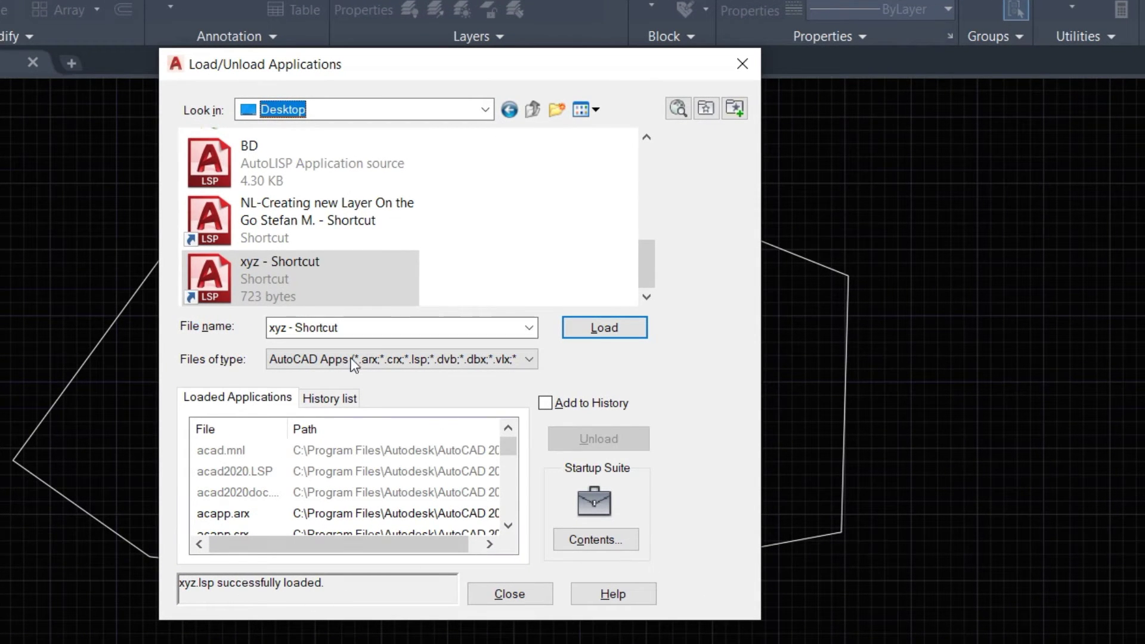
Step: Run the BD routine and window-select every side of the boundary
{"action": "left_click", "coordinate": [511, 593]}
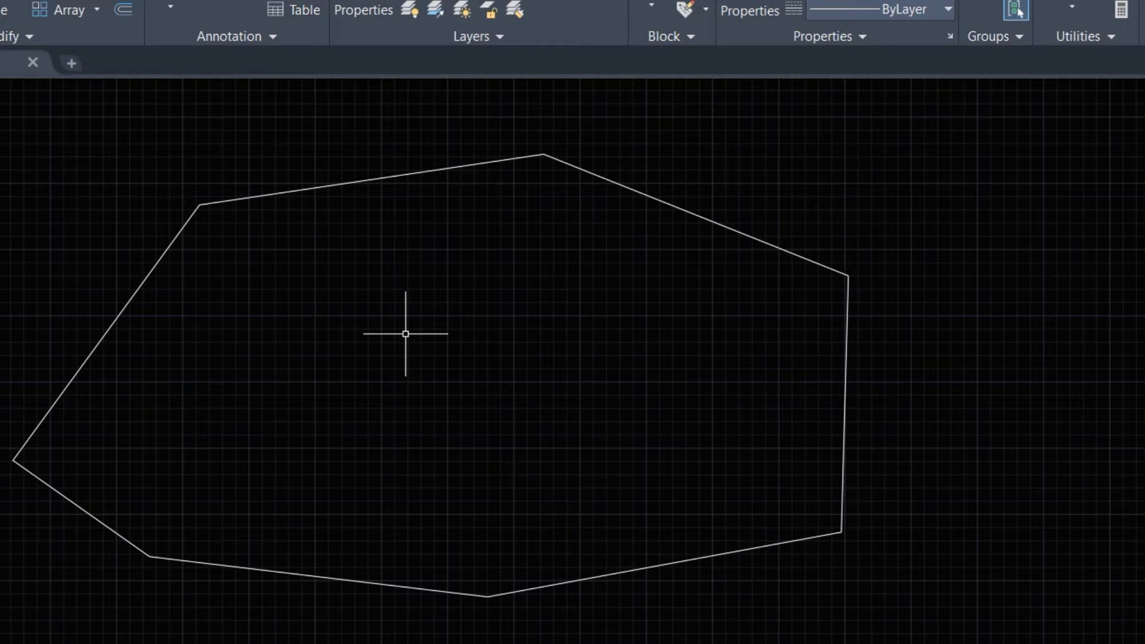
{"action": "type", "text": "BD"}
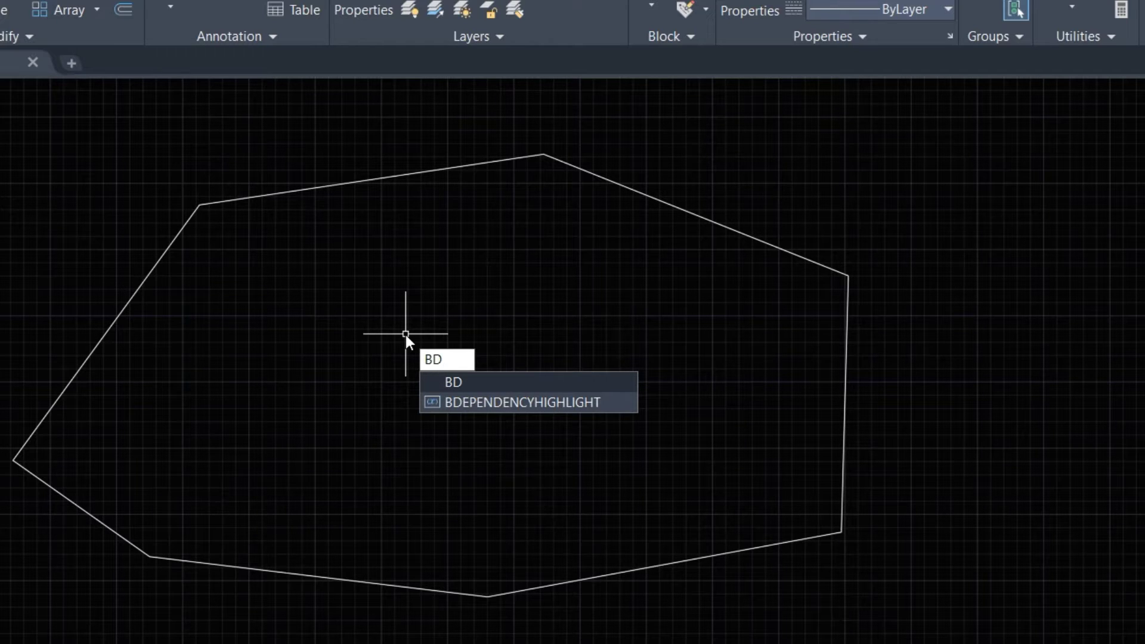
{"action": "key", "text": "Return"}
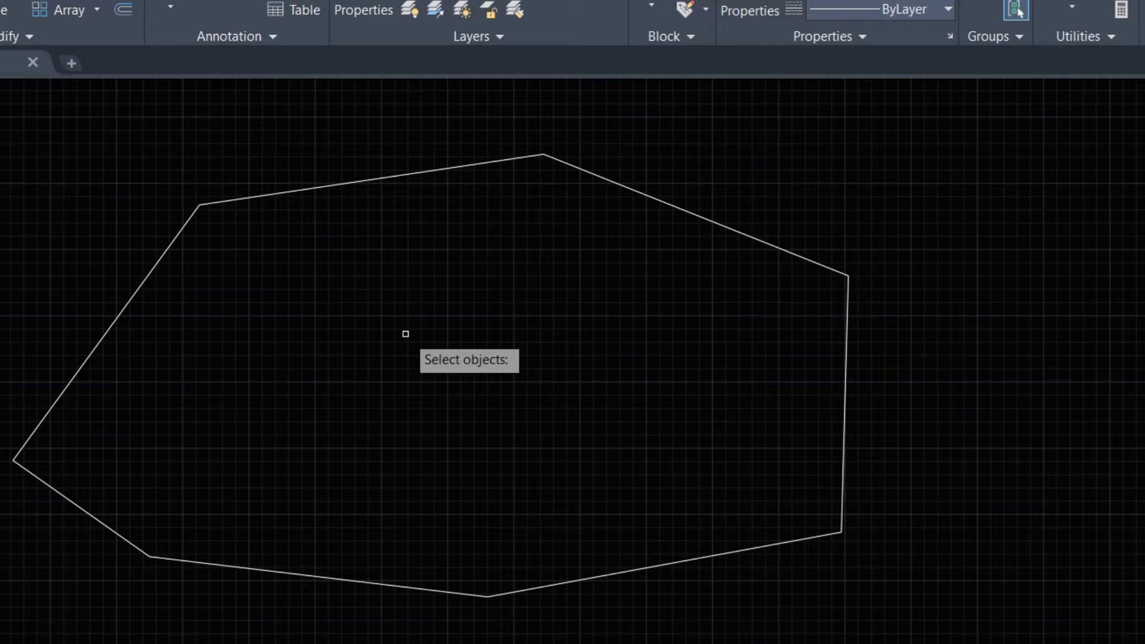
{"action": "left_click", "coordinate": [915, 602]}
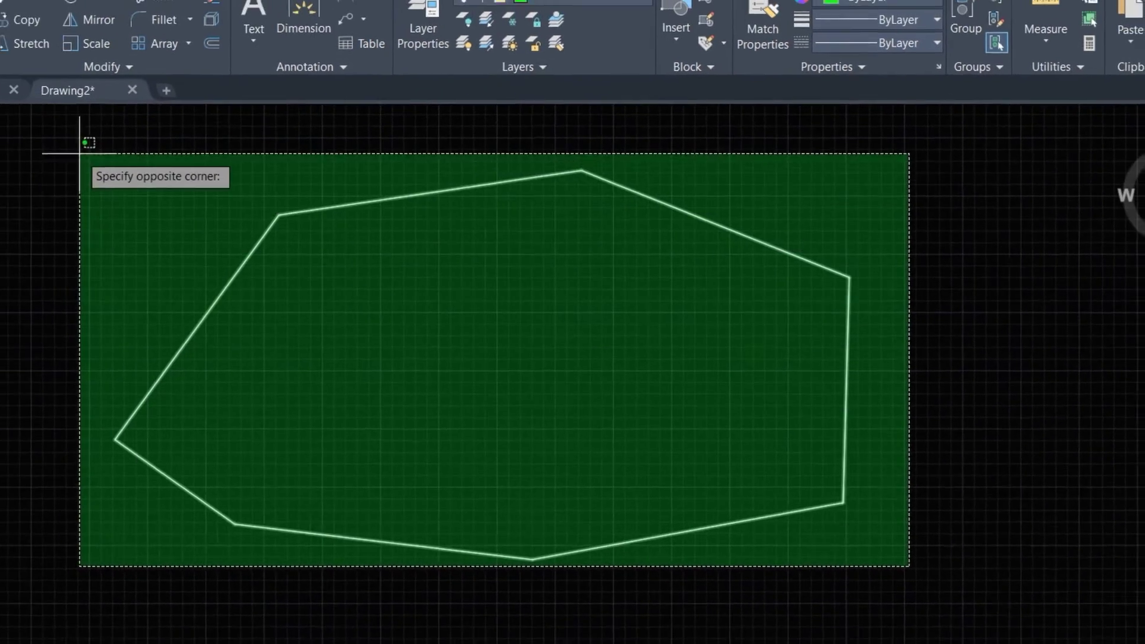
{"action": "left_click", "coordinate": [79, 153]}
{"action": "key", "text": "space"}
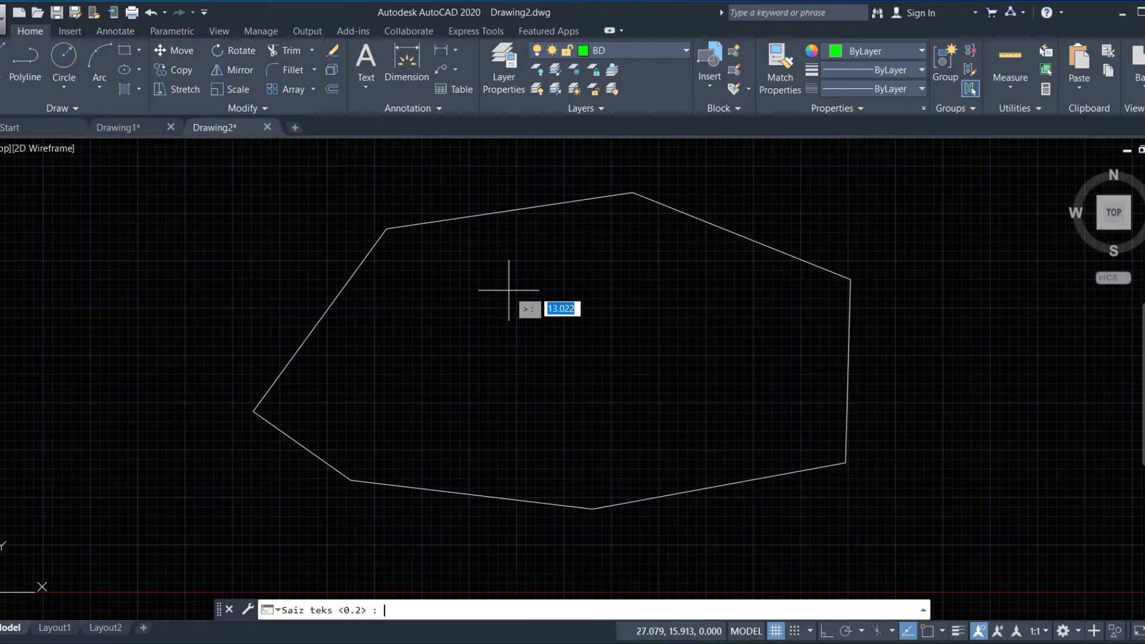
Step: Enter text size 0.4 and 3 decimal places to label all sides
{"action": "type", "text": "."}
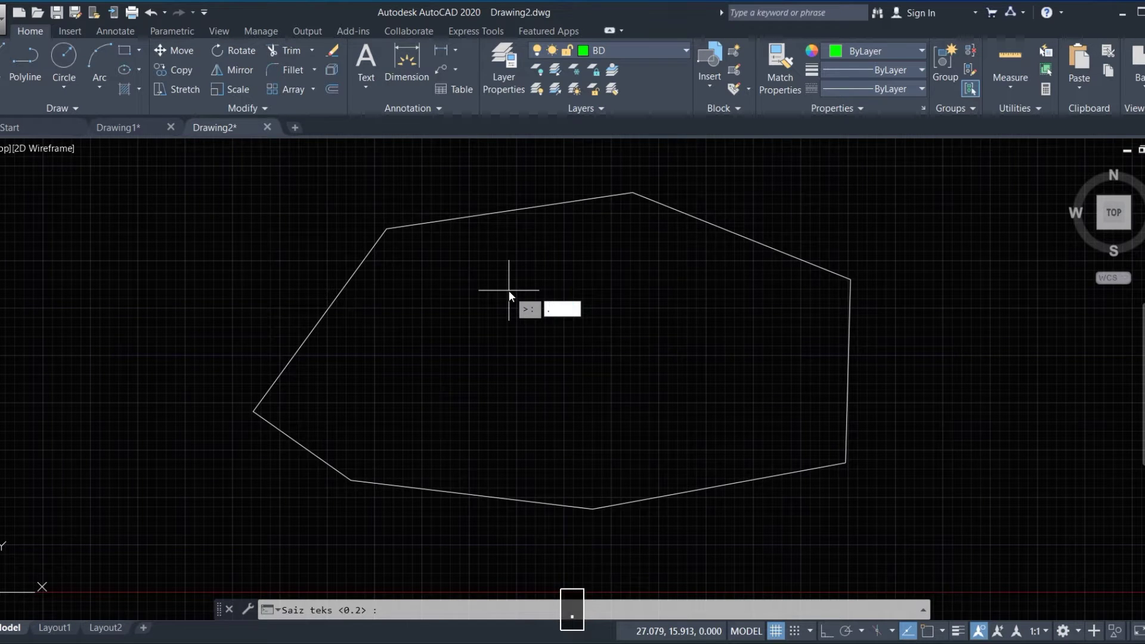
{"action": "key", "text": "BackSpace"}
{"action": "type", "text": "0"}
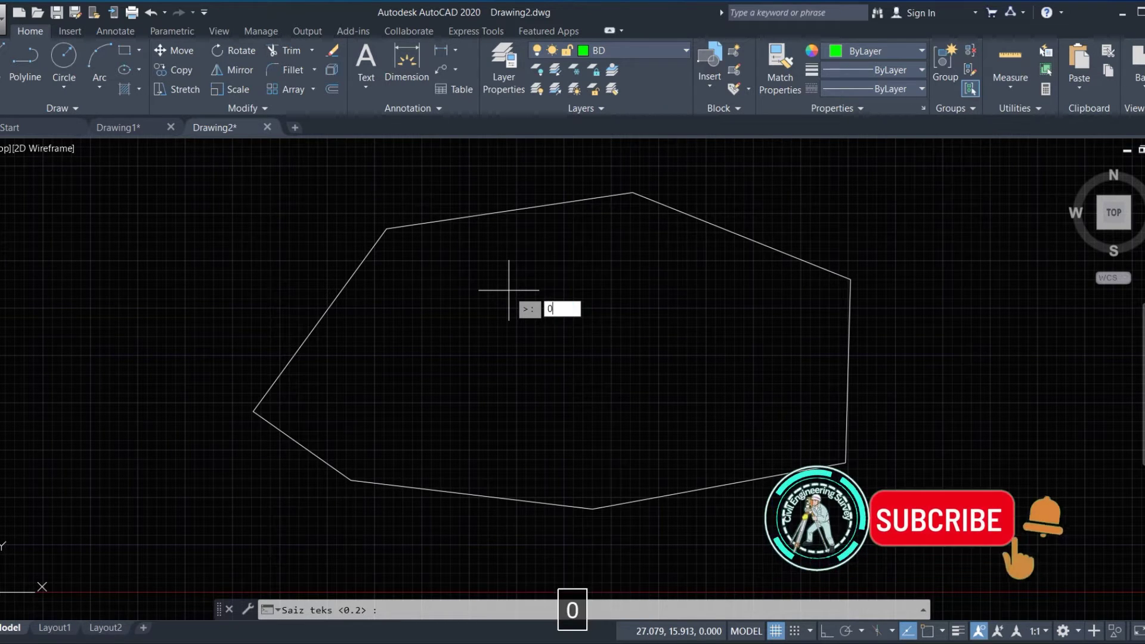
{"action": "type", "text": ".4"}
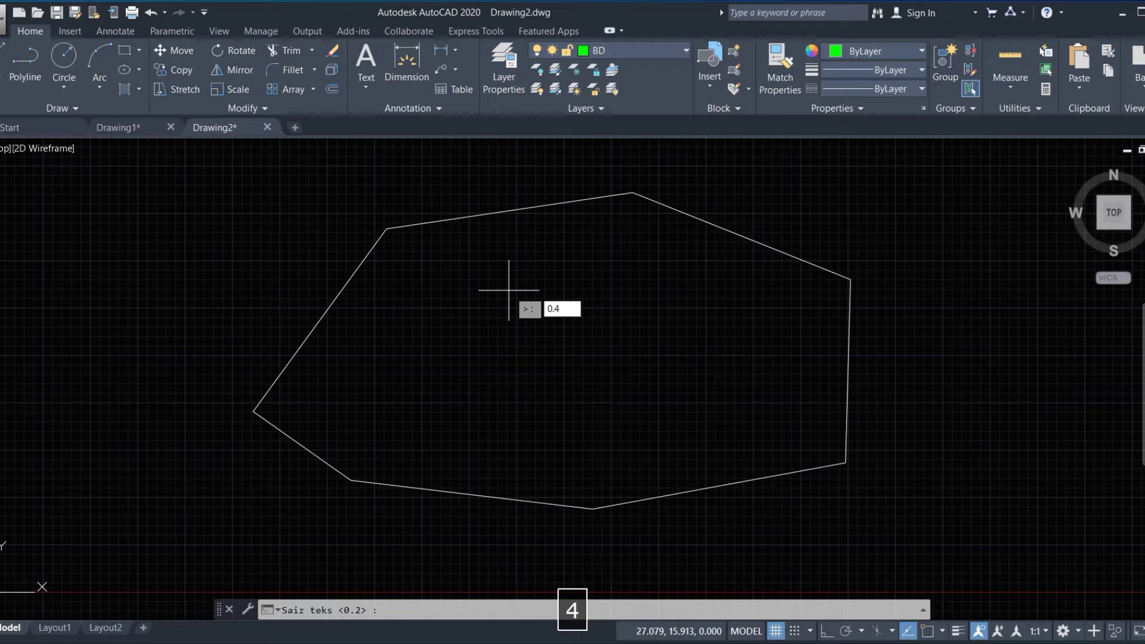
{"action": "key", "text": "Return"}
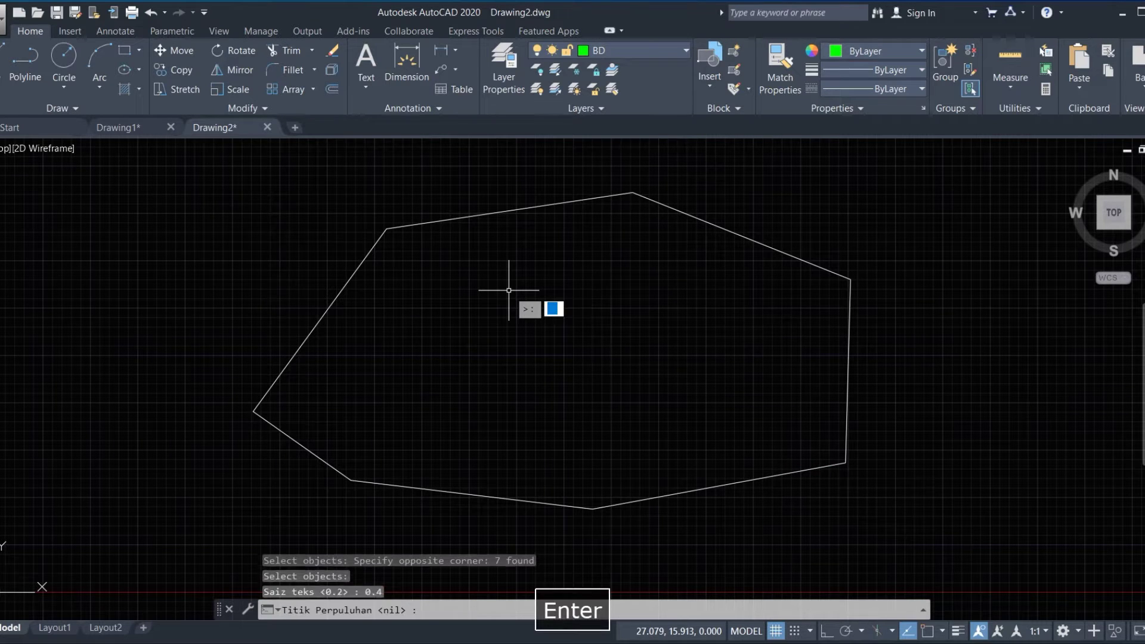
{"action": "type", "text": "3"}
{"action": "key", "text": "Return"}
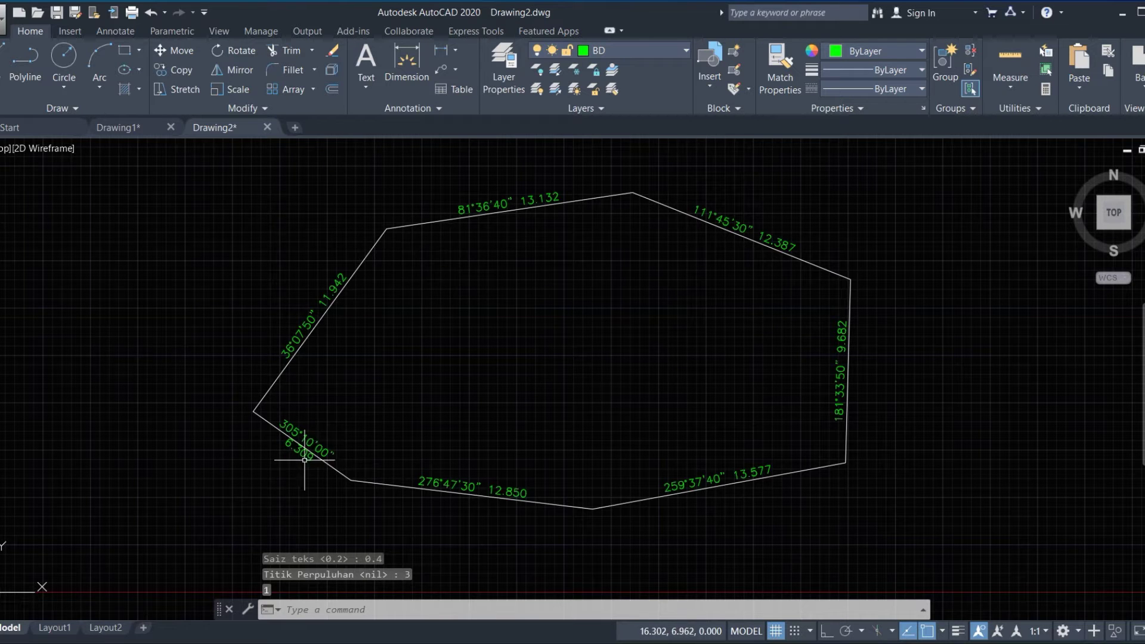
{"action": "scroll", "coordinate": [292, 452], "scroll_direction": "up", "scroll_amount": 2}
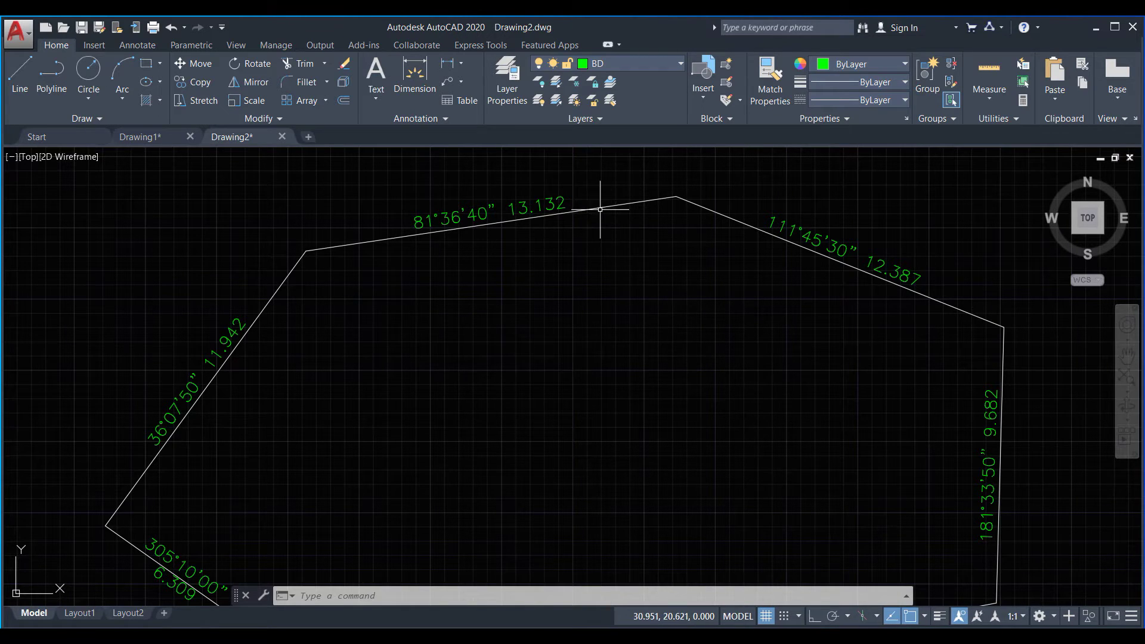
Step: Set the top side's Start Z to 205 in its Properties
{"action": "left_click", "coordinate": [599, 210]}
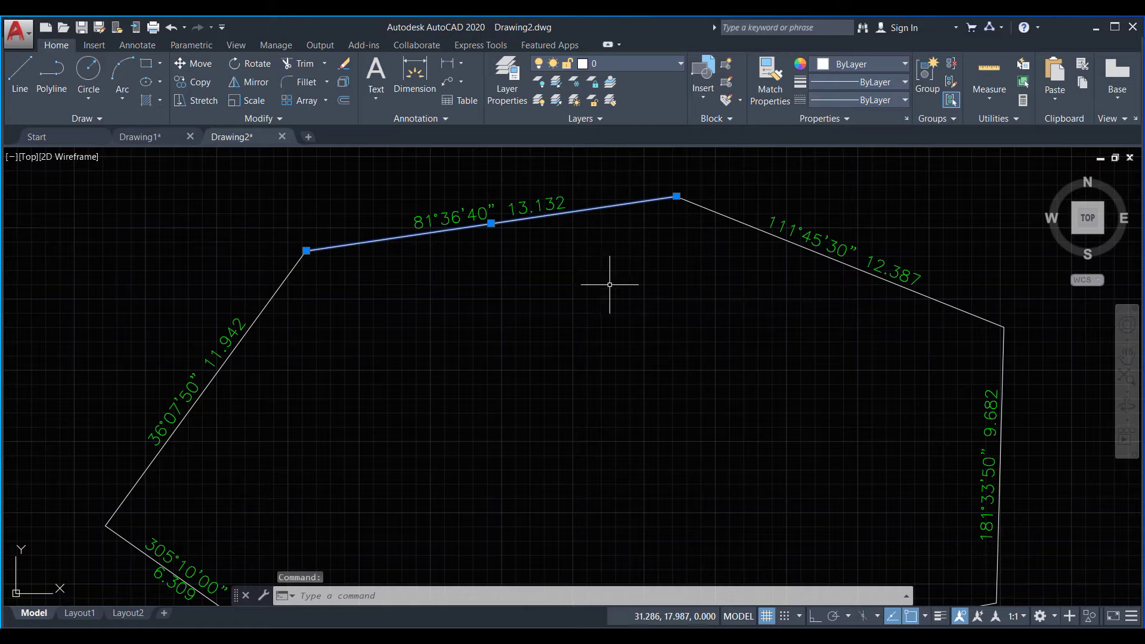
{"action": "right_click", "coordinate": [561, 216]}
{"action": "left_click", "coordinate": [597, 519]}
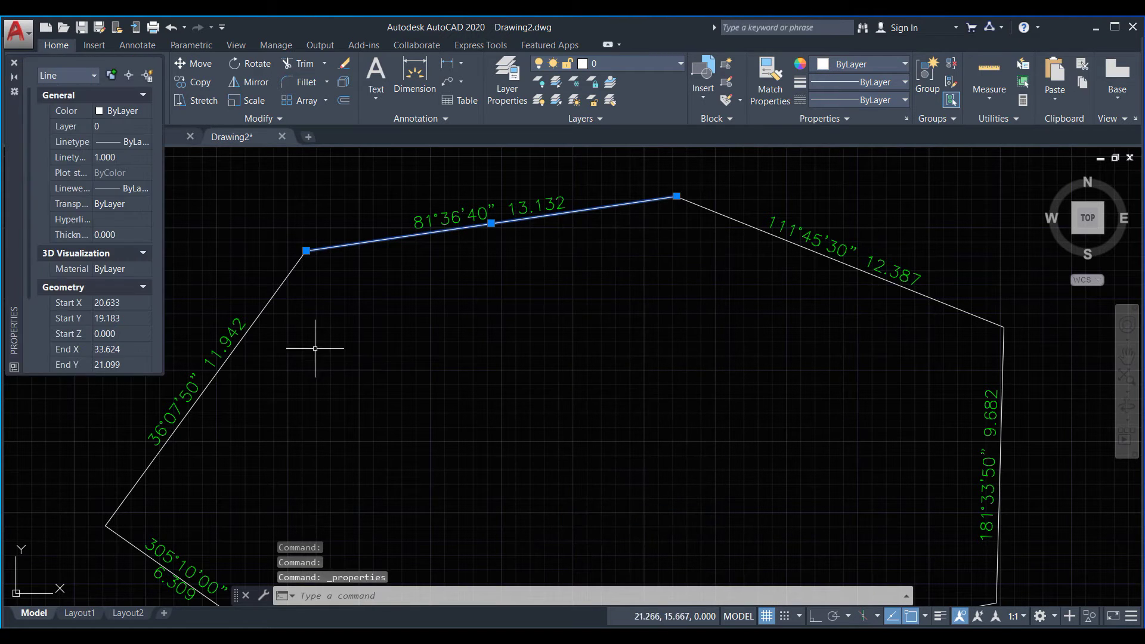
{"action": "left_click", "coordinate": [106, 335]}
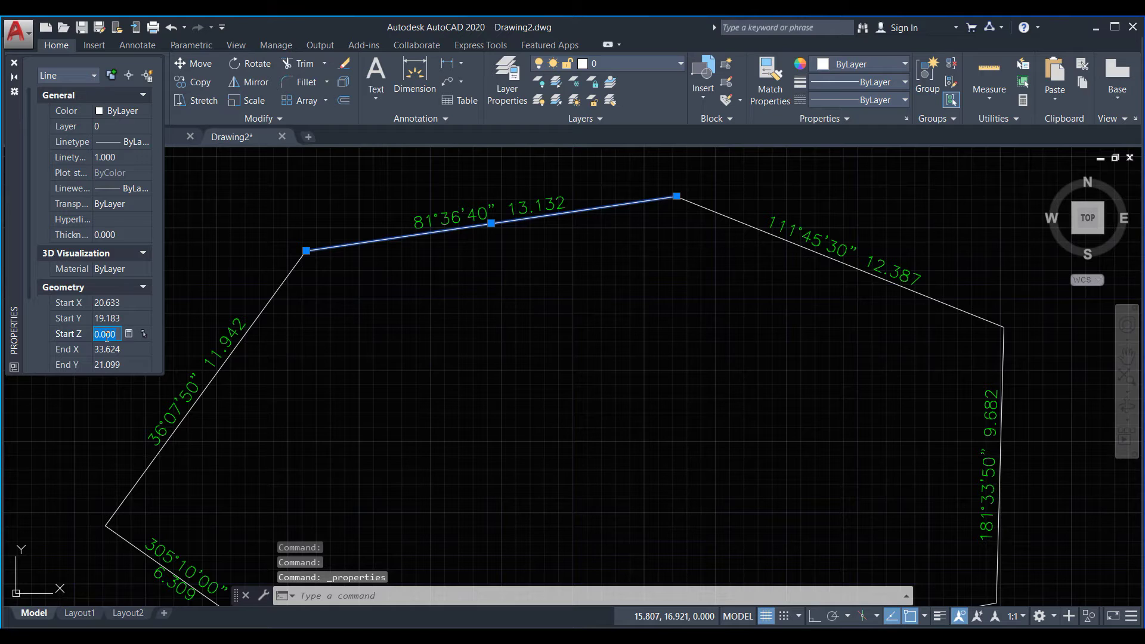
{"action": "type", "text": "20"}
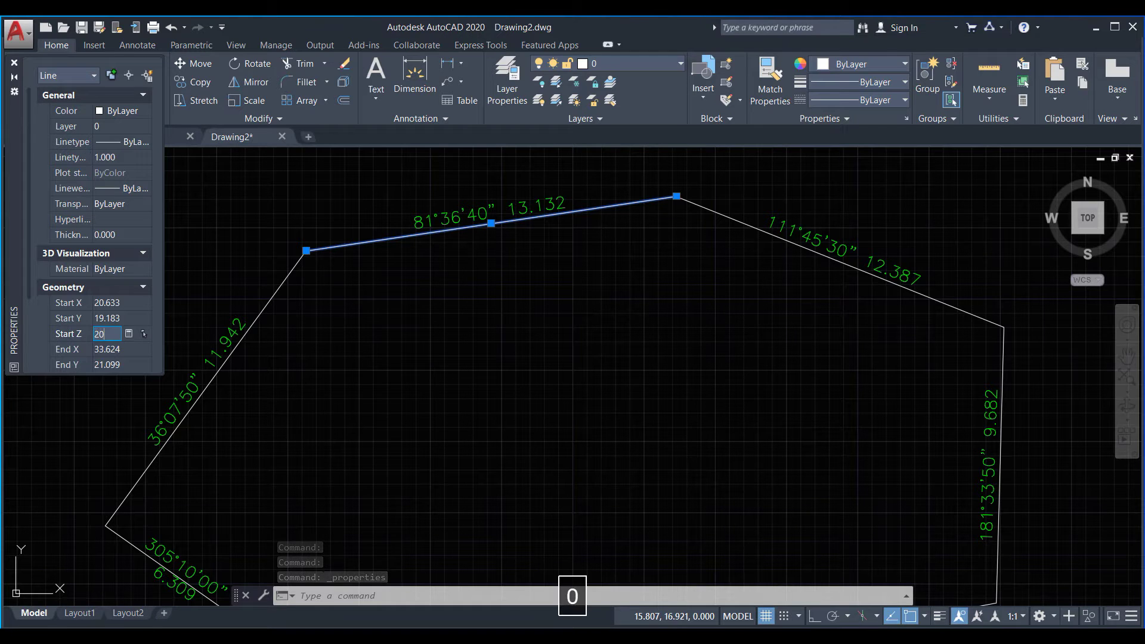
{"action": "type", "text": "5"}
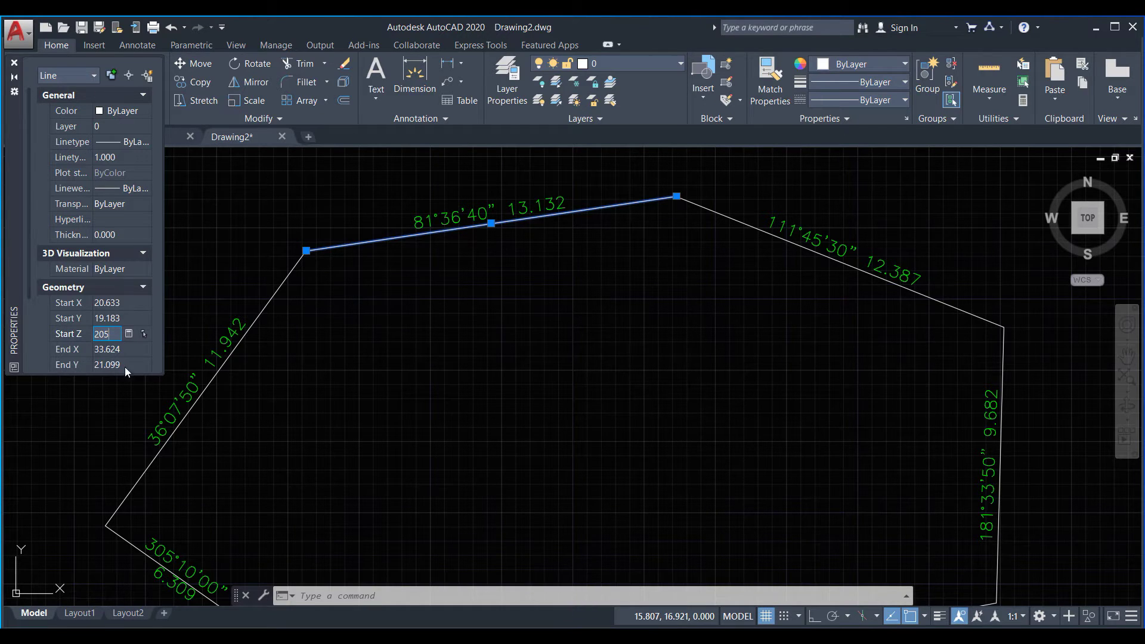
{"action": "scroll", "coordinate": [28, 284], "scroll_direction": "down", "scroll_amount": 1}
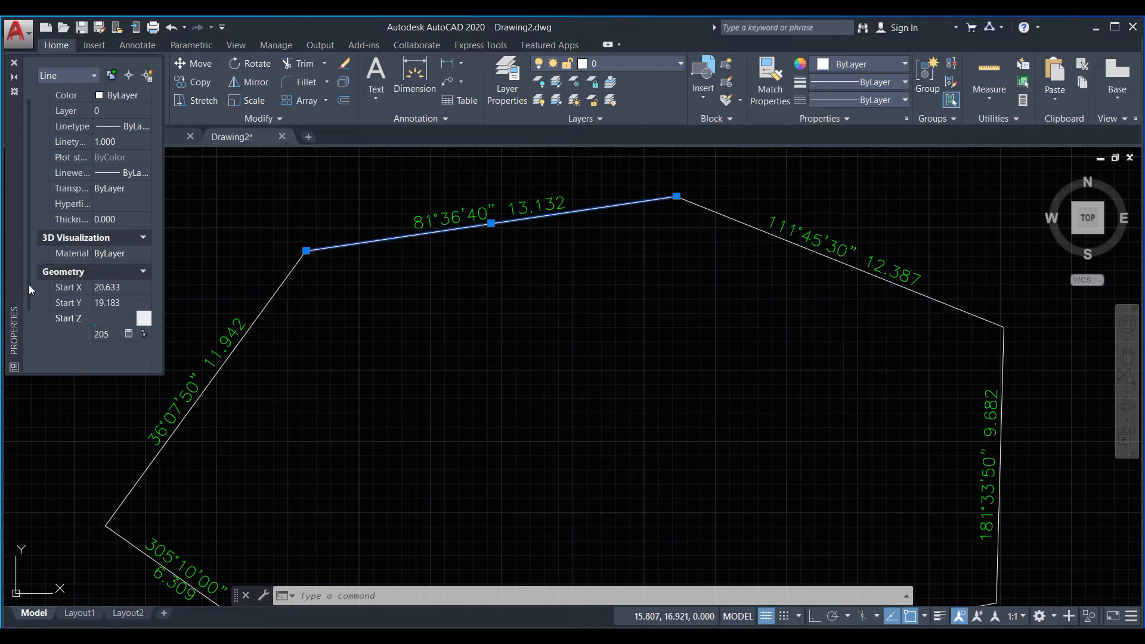
{"action": "key", "text": "Return"}
{"action": "left_click", "coordinate": [120, 364]}
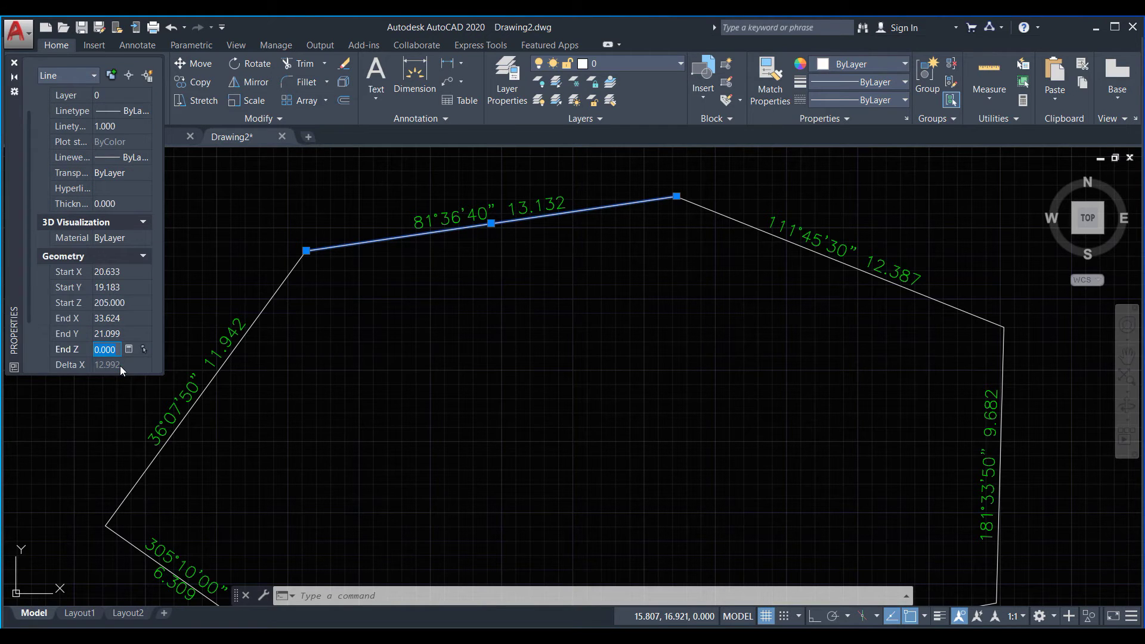
{"action": "type", "text": "206"}
{"action": "key", "text": "Escape"}
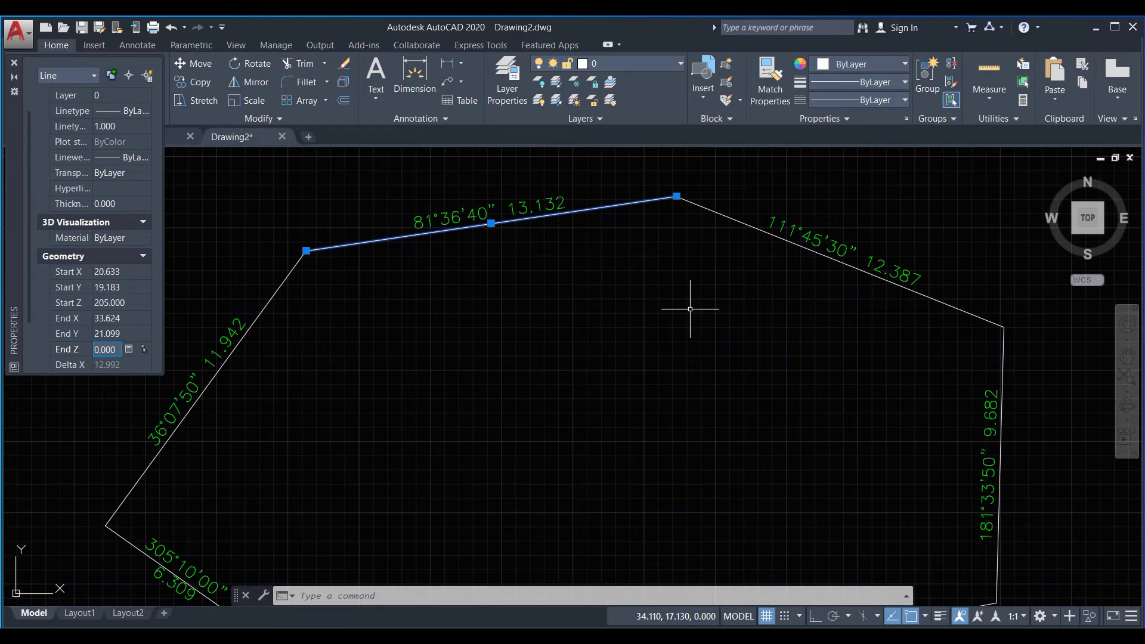
{"action": "key", "text": "Escape"}
Step: Give the upper-right side Start Z 207 and End Z 208
{"action": "left_click", "coordinate": [707, 210]}
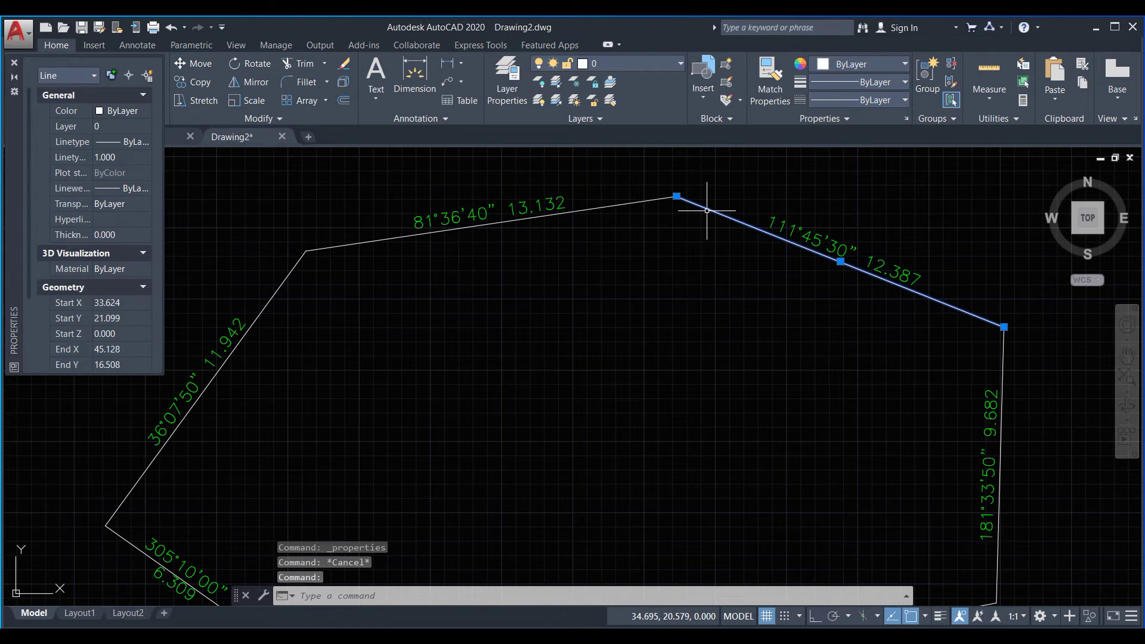
{"action": "left_click", "coordinate": [118, 333]}
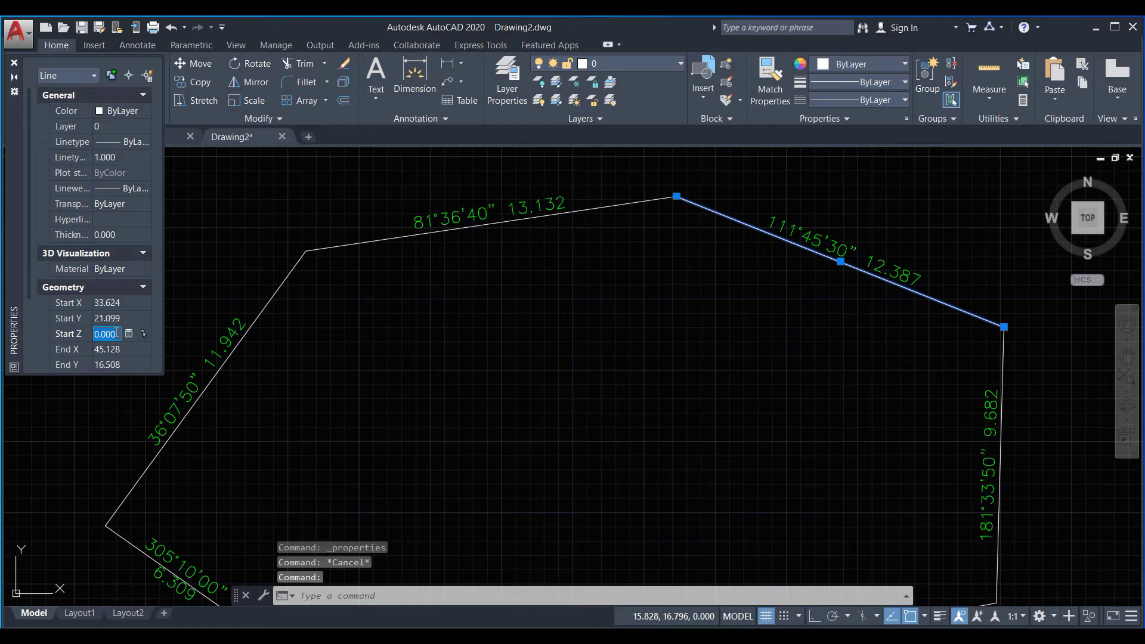
{"action": "type", "text": "207"}
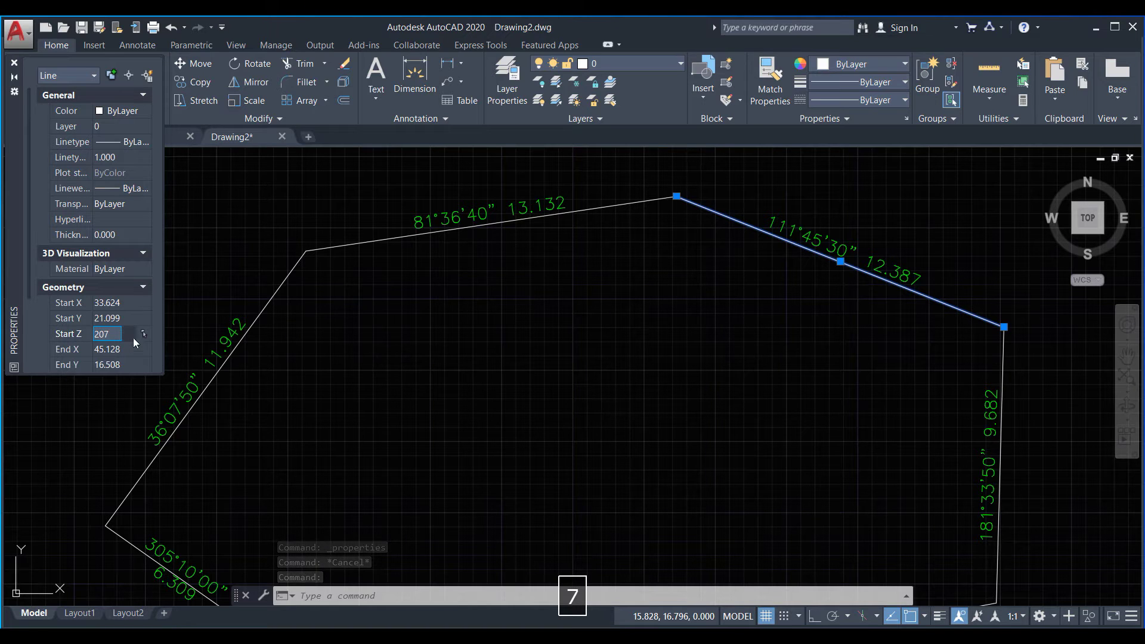
{"action": "key", "text": "Return"}
{"action": "scroll", "coordinate": [28, 283], "scroll_direction": "down", "scroll_amount": 2}
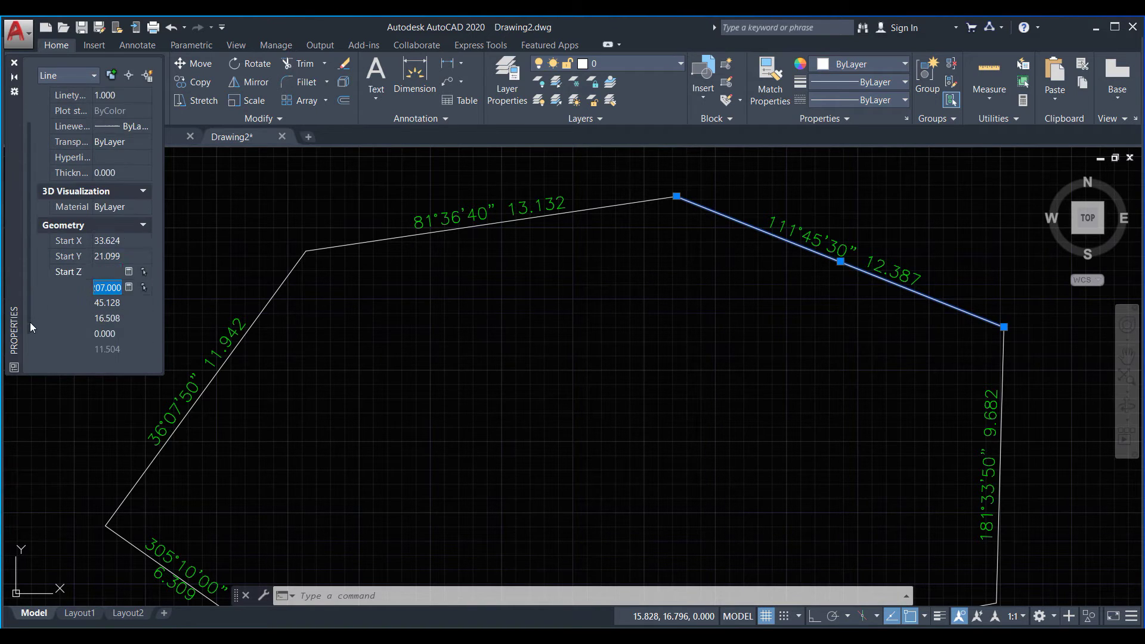
{"action": "left_click", "coordinate": [108, 318]}
{"action": "type", "text": "208"}
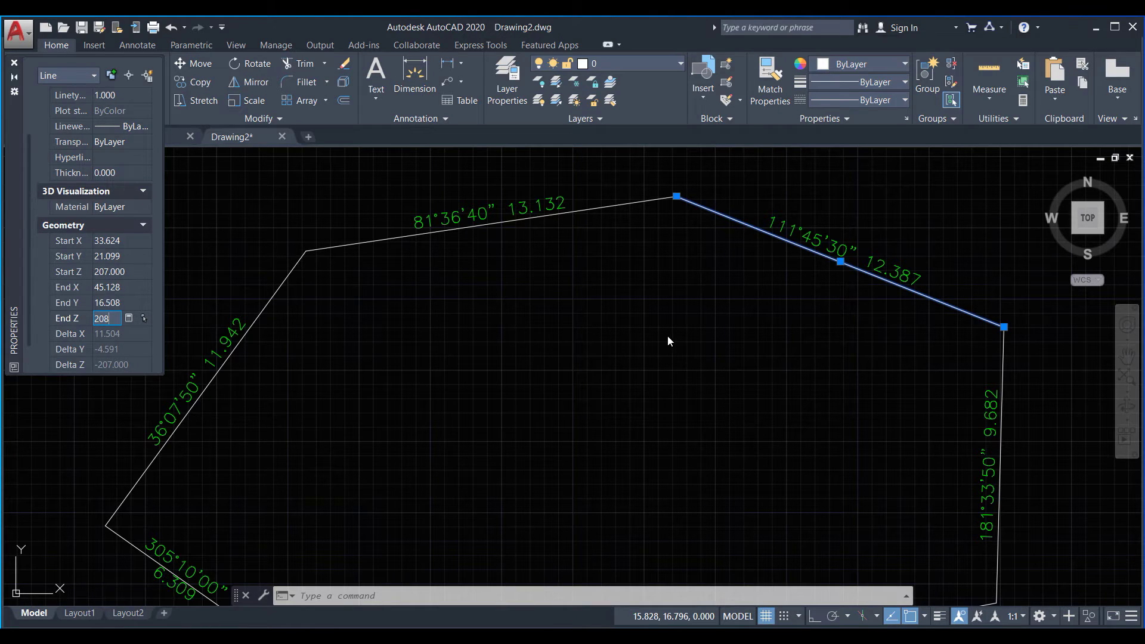
{"action": "key", "text": "Return"}
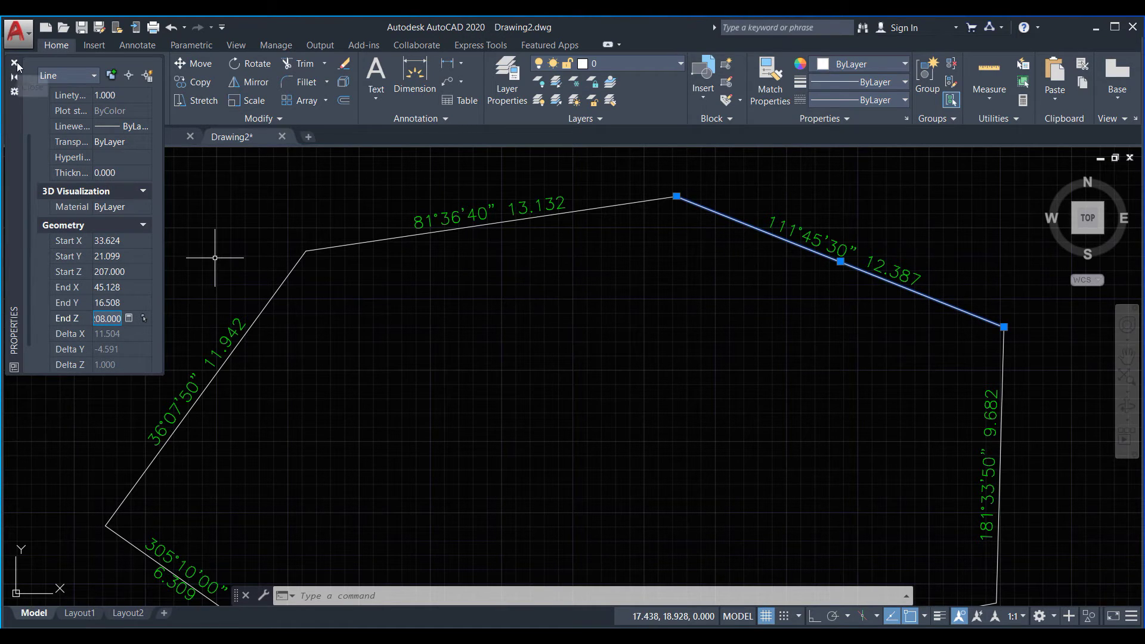
{"action": "key", "text": "ctrl+1"}
{"action": "middle_click_drag", "start_coordinate": [499, 280], "coordinate": [450, 328]}
{"action": "key", "text": "Escape"}
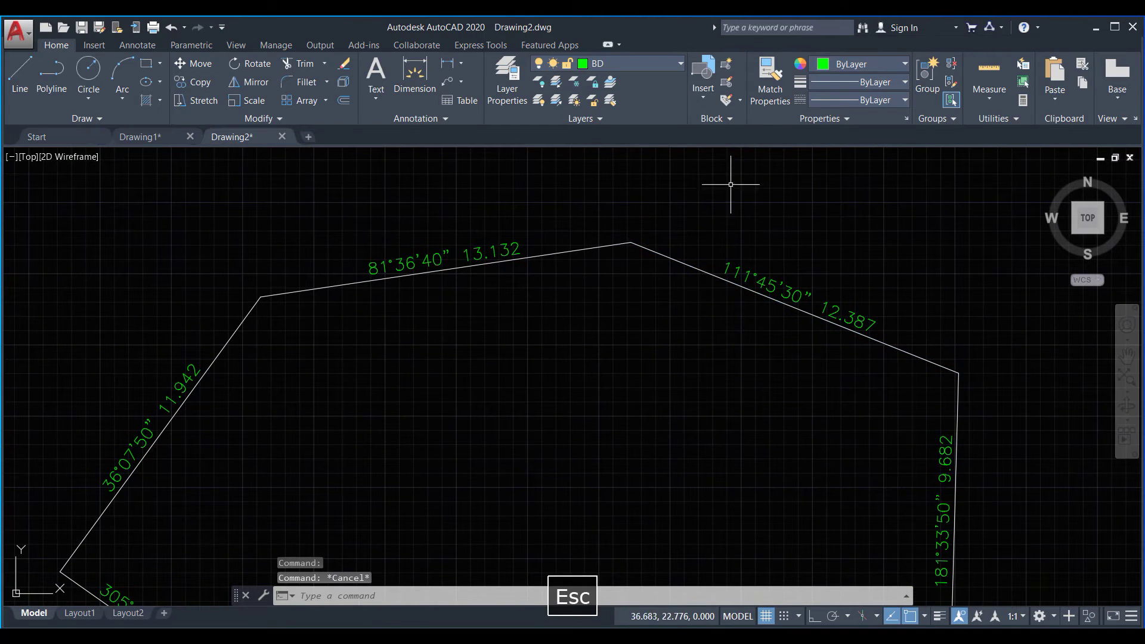
Step: Make layer 0 current and set the current object colour to Magenta
{"action": "left_click", "coordinate": [645, 64]}
{"action": "left_click", "coordinate": [588, 82]}
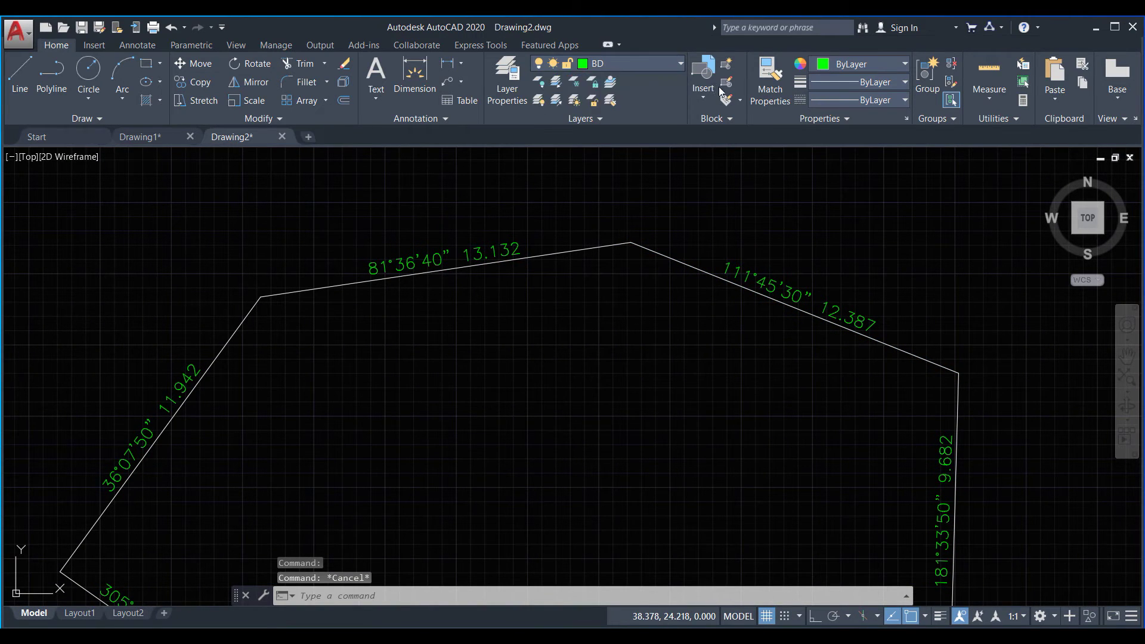
{"action": "left_click", "coordinate": [702, 195]}
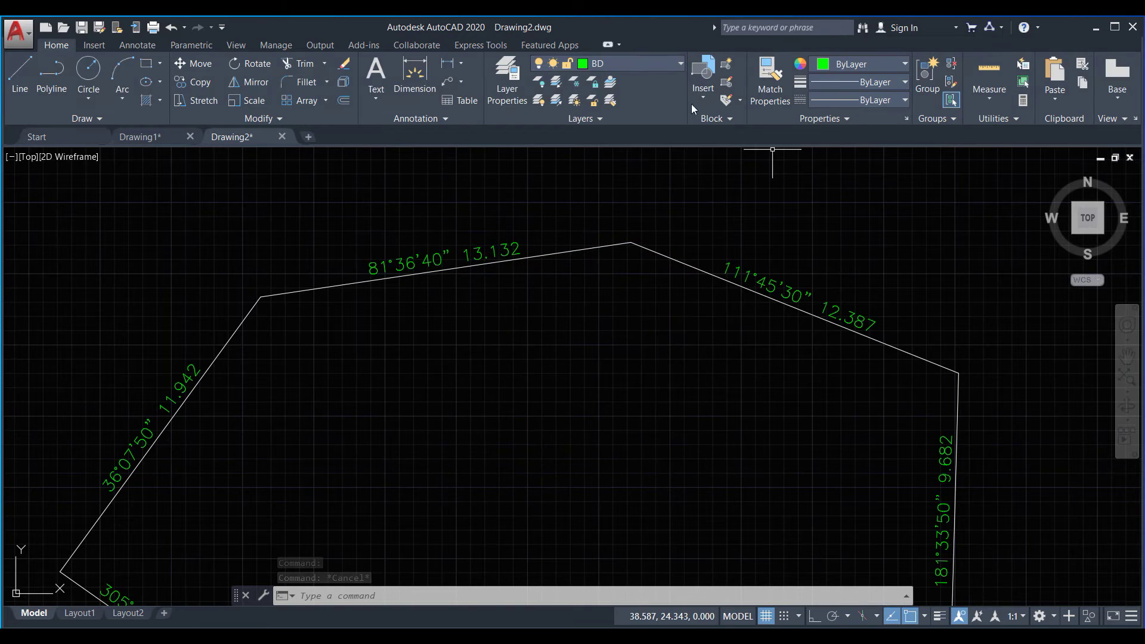
{"action": "left_click", "coordinate": [588, 82]}
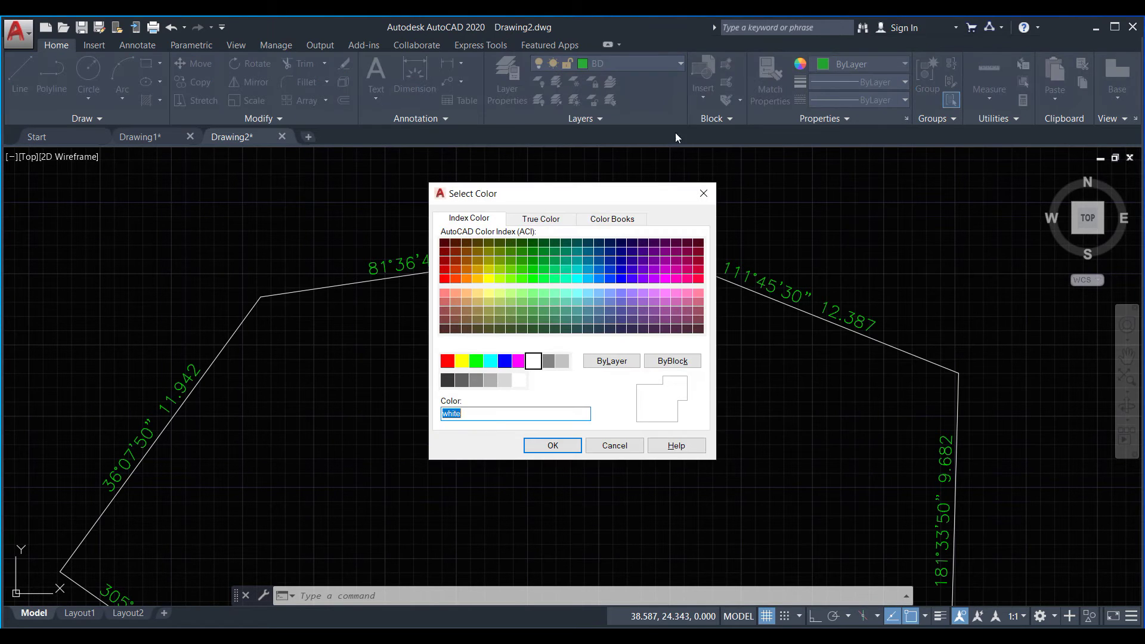
{"action": "left_click", "coordinate": [704, 194]}
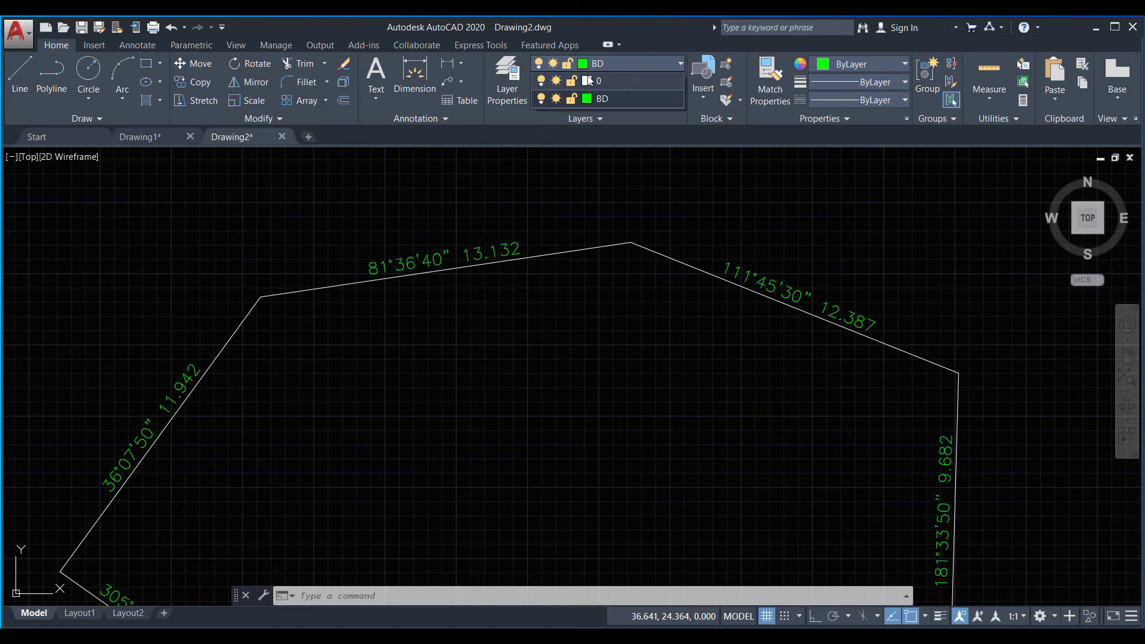
{"action": "left_click", "coordinate": [594, 82]}
{"action": "left_click", "coordinate": [837, 68]}
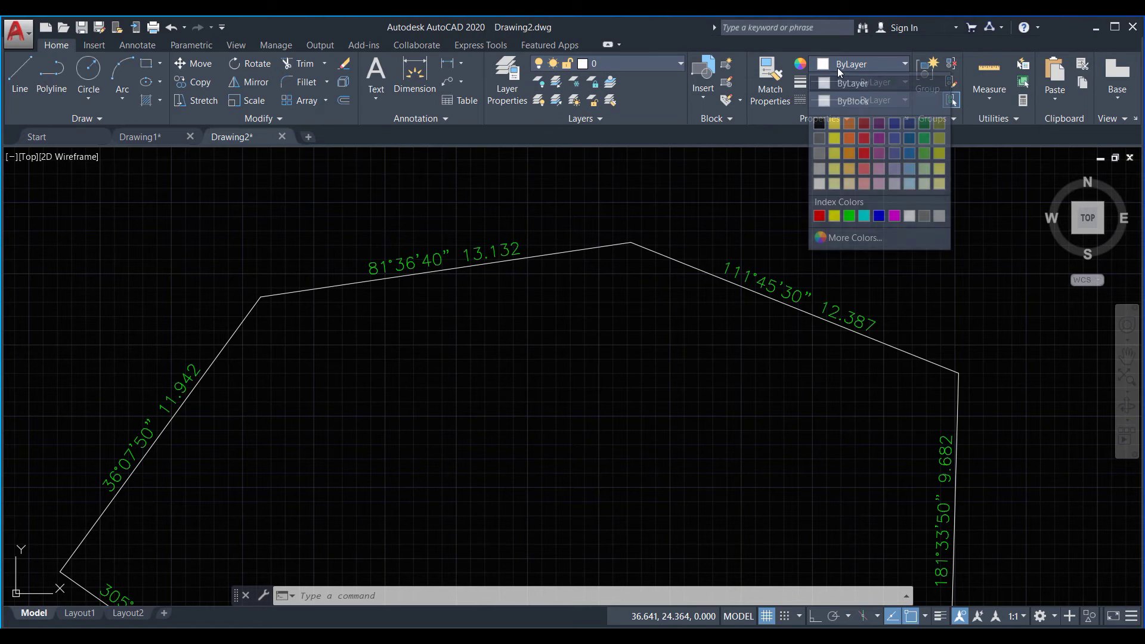
{"action": "left_click", "coordinate": [893, 216]}
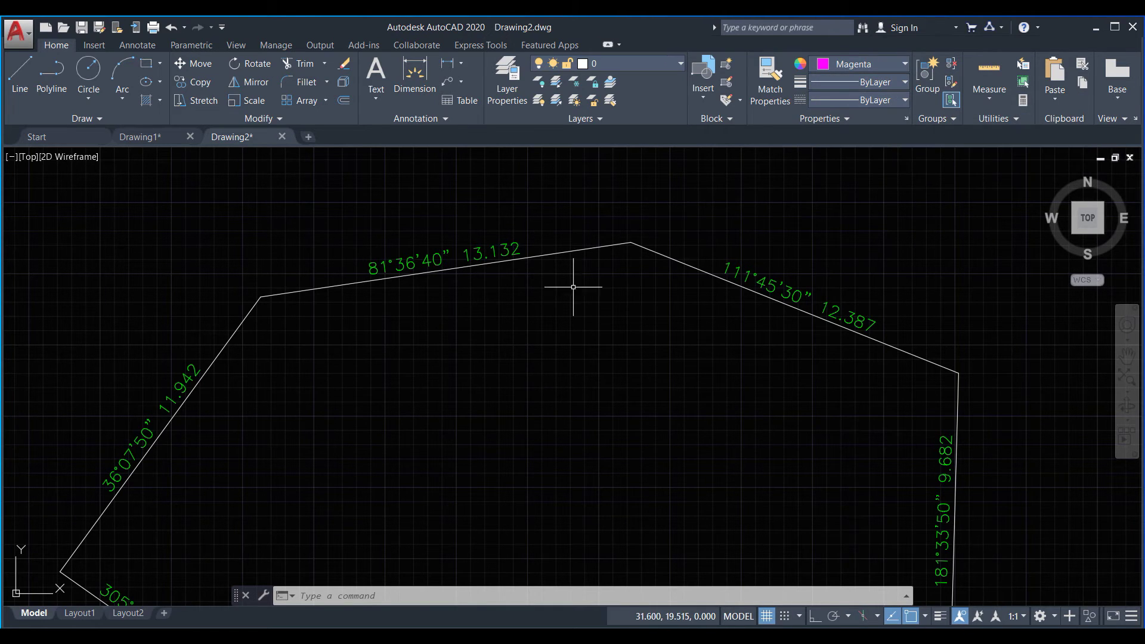
{"action": "middle_click_drag", "start_coordinate": [570, 291], "coordinate": [633, 295]}
Step: Run XYZ to label the upper-left vertex, with the label placed above it
{"action": "middle_click_drag", "start_coordinate": [453, 332], "coordinate": [485, 338]}
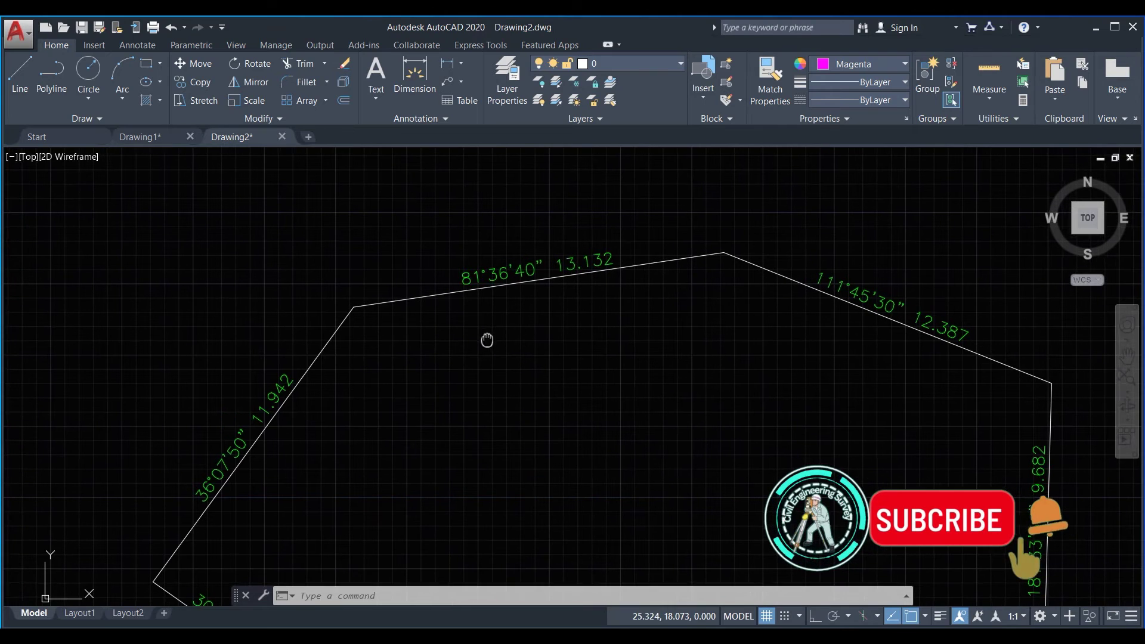
{"action": "type", "text": "xyz"}
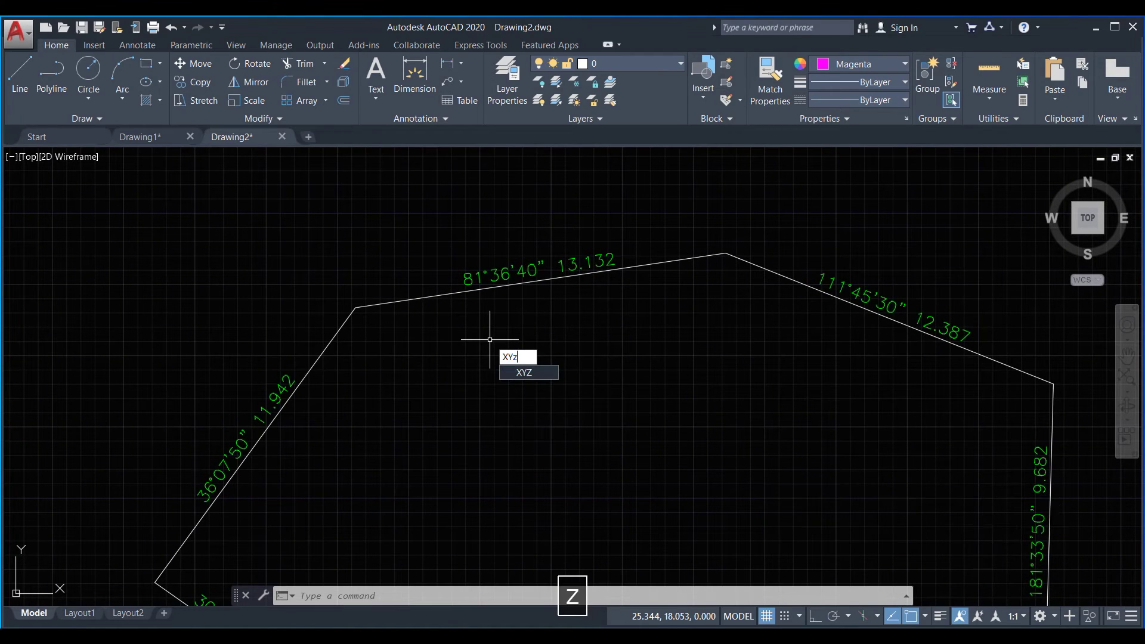
{"action": "key", "text": "space"}
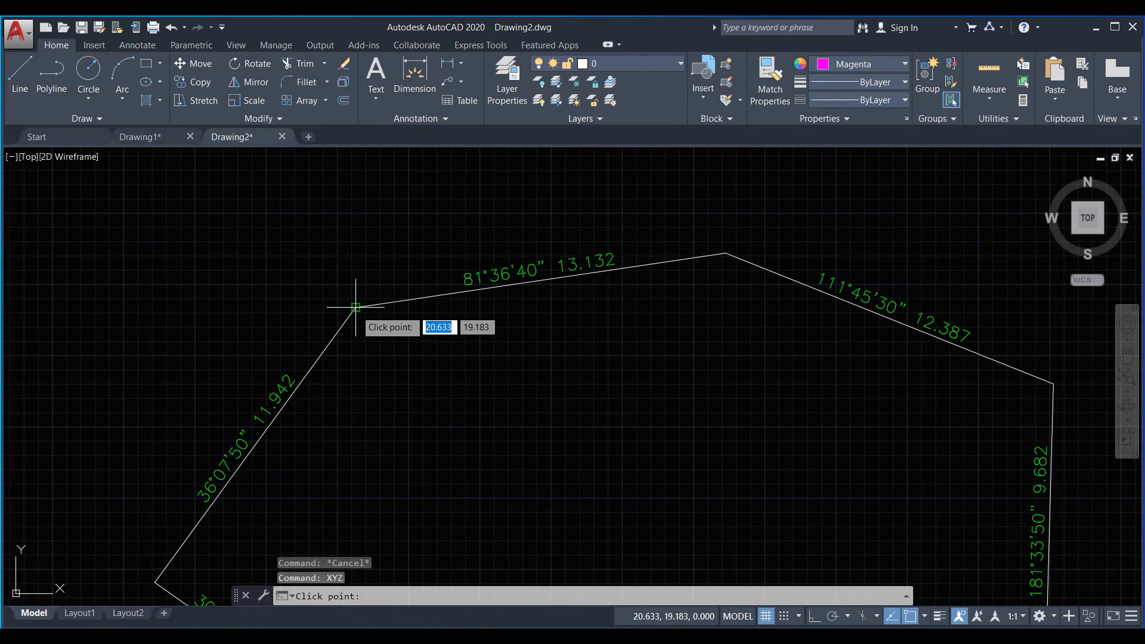
{"action": "left_click", "coordinate": [355, 308]}
{"action": "left_click", "coordinate": [397, 205]}
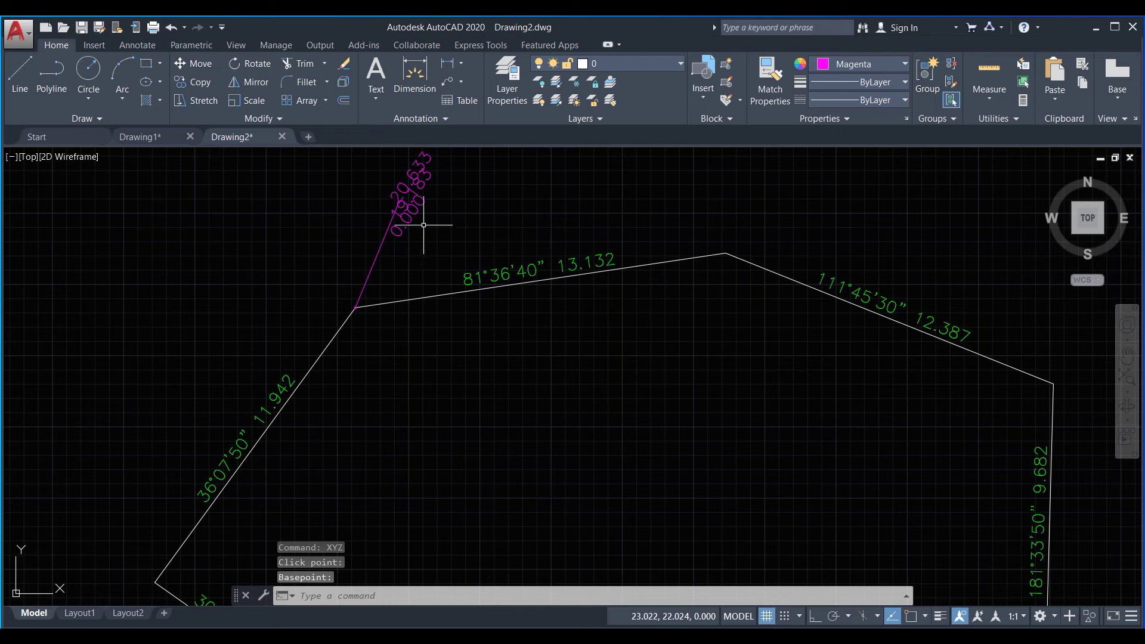
{"action": "middle_click_drag", "start_coordinate": [423, 224], "coordinate": [388, 273]}
Step: Move the 0.000 and 19.183 texts so the three values stack neatly
{"action": "left_click", "coordinate": [377, 275]}
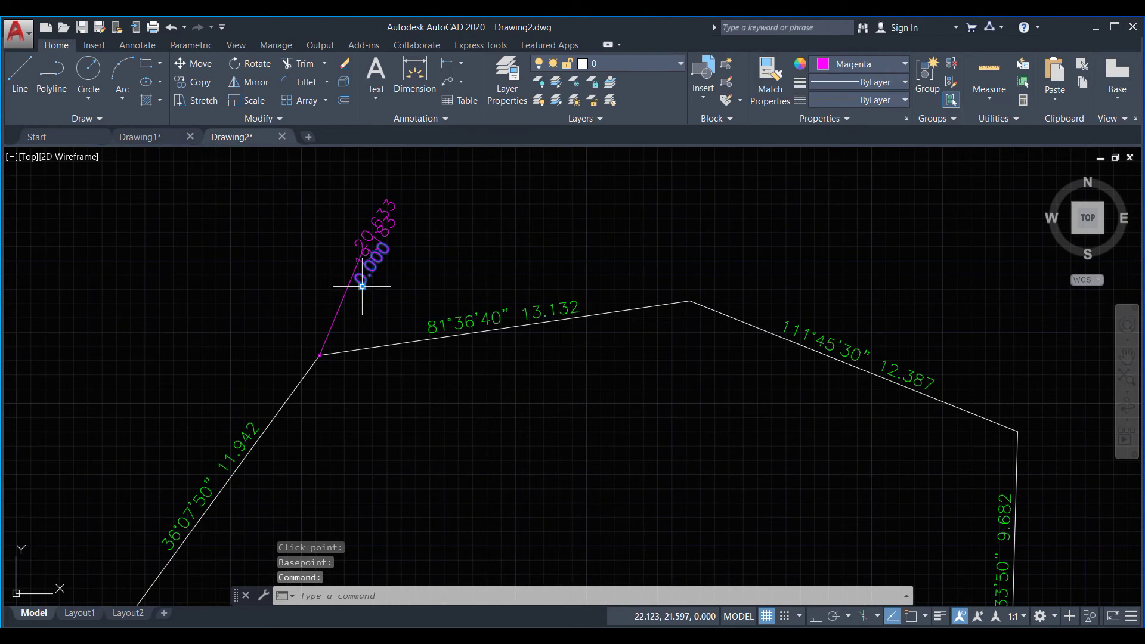
{"action": "left_click", "coordinate": [362, 286]}
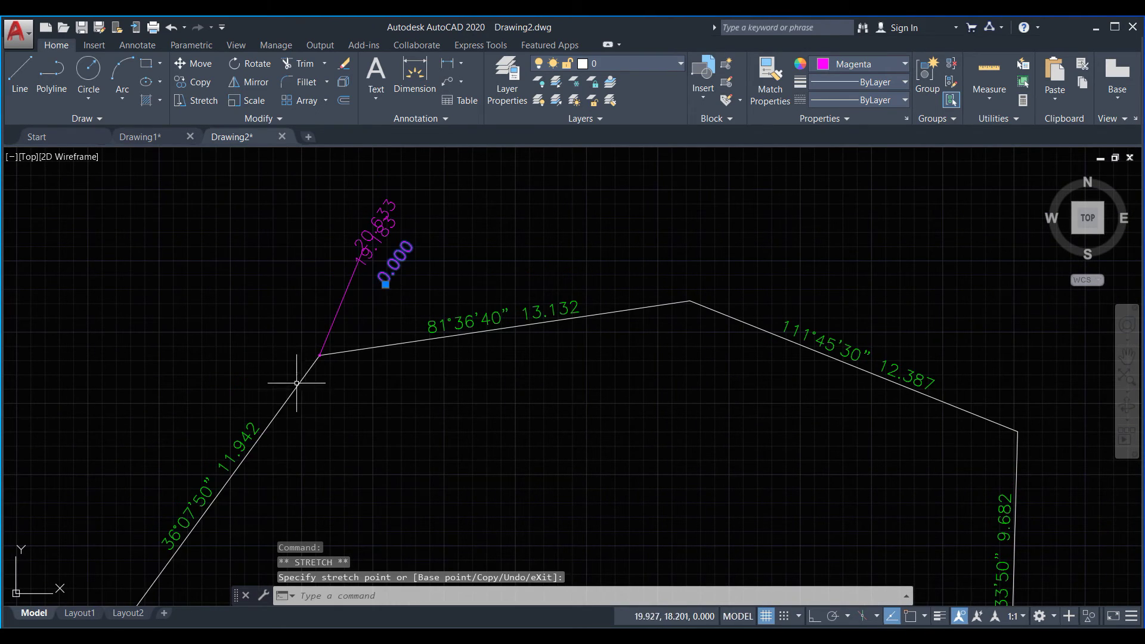
{"action": "left_click", "coordinate": [387, 235]}
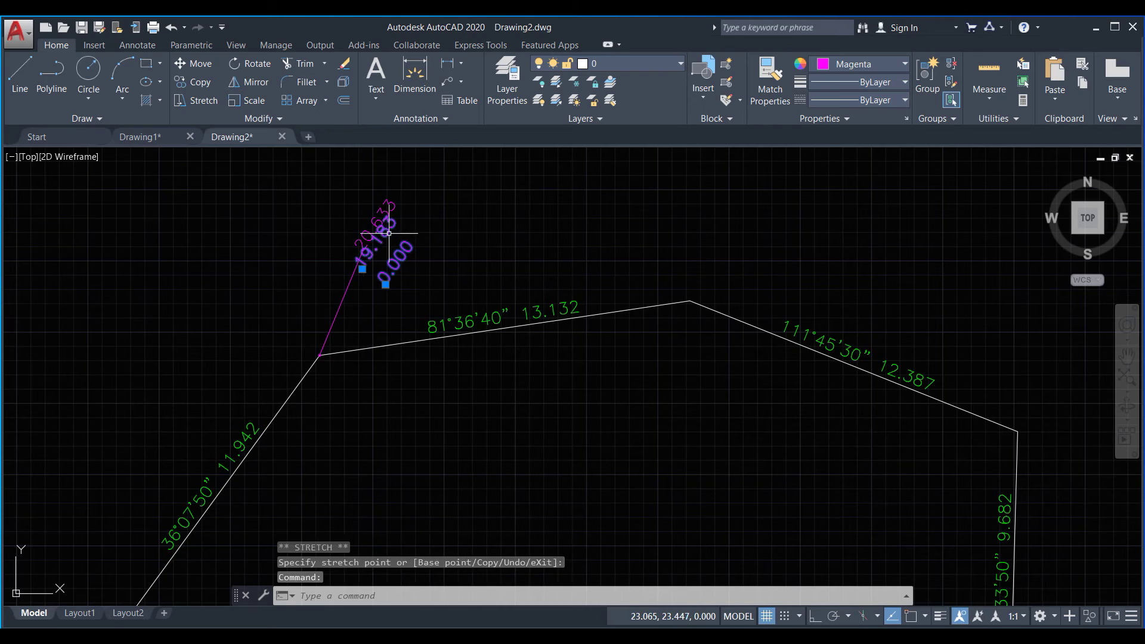
{"action": "left_click", "coordinate": [363, 269]}
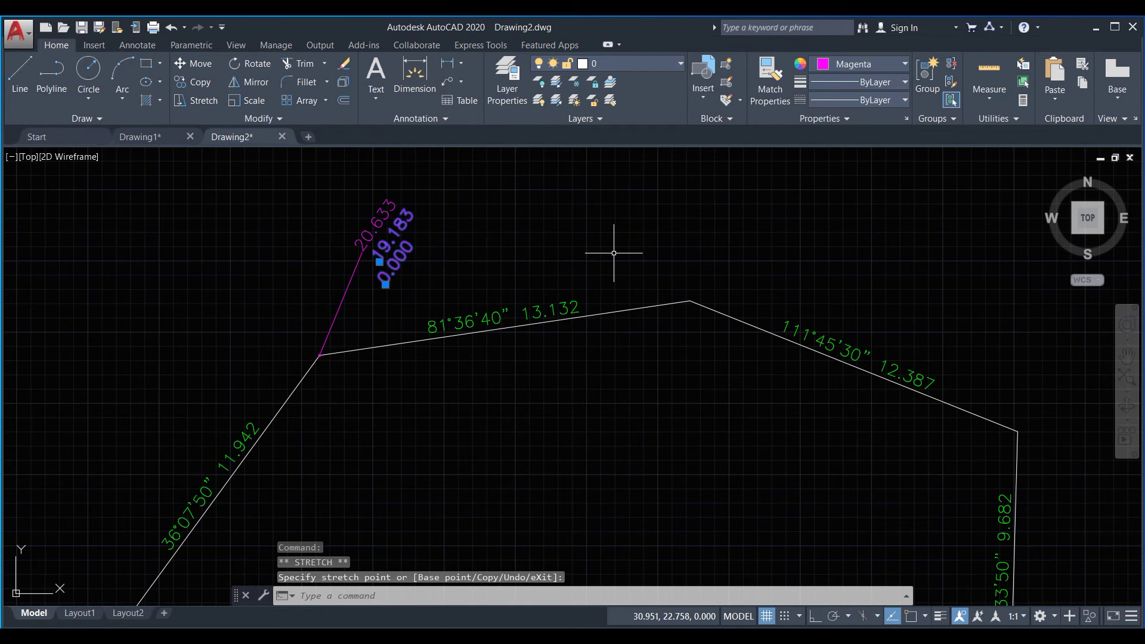
{"action": "key", "text": "Escape"}
{"action": "type", "text": "XYz"}
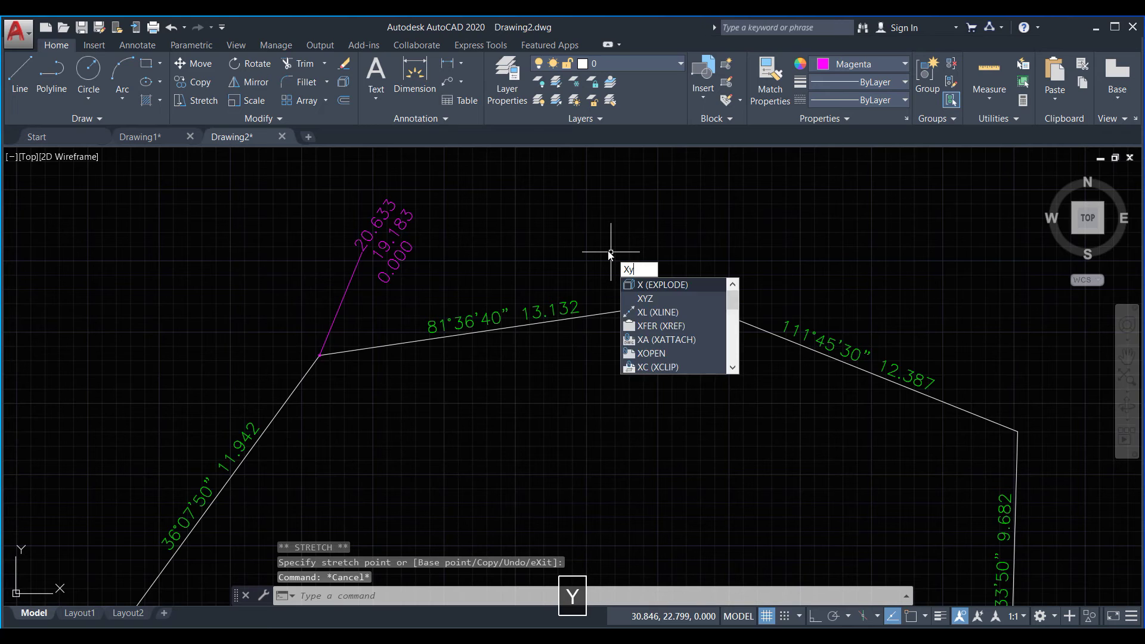
Step: Label the top vertex with XYZ, placing the coordinate text above it
{"action": "key", "text": "space"}
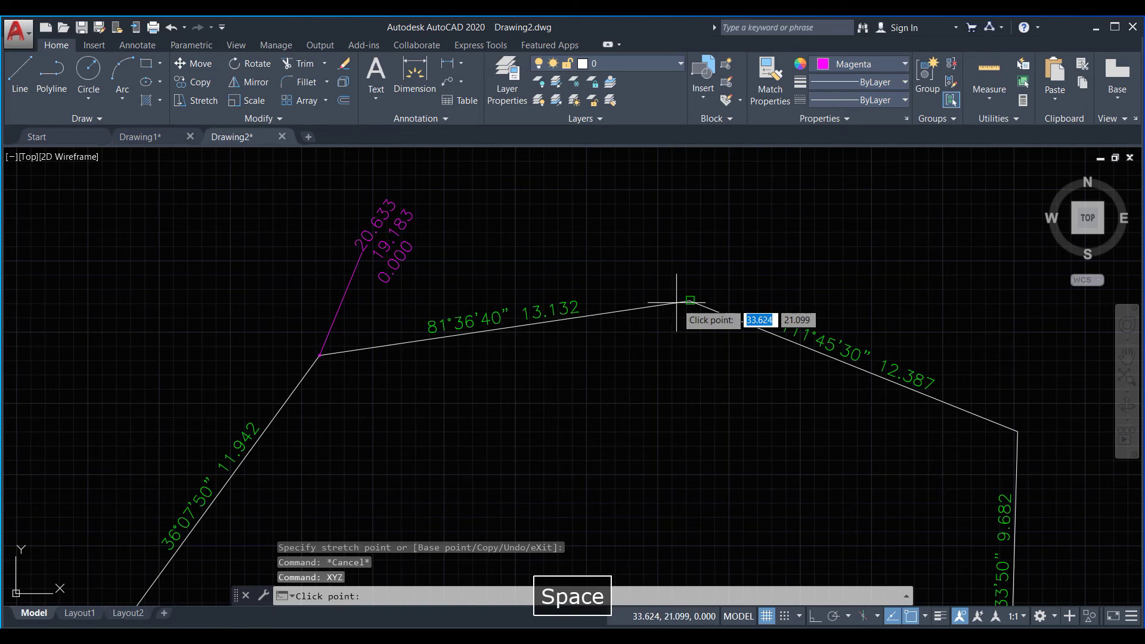
{"action": "left_click", "coordinate": [680, 302]}
{"action": "left_click", "coordinate": [714, 221]}
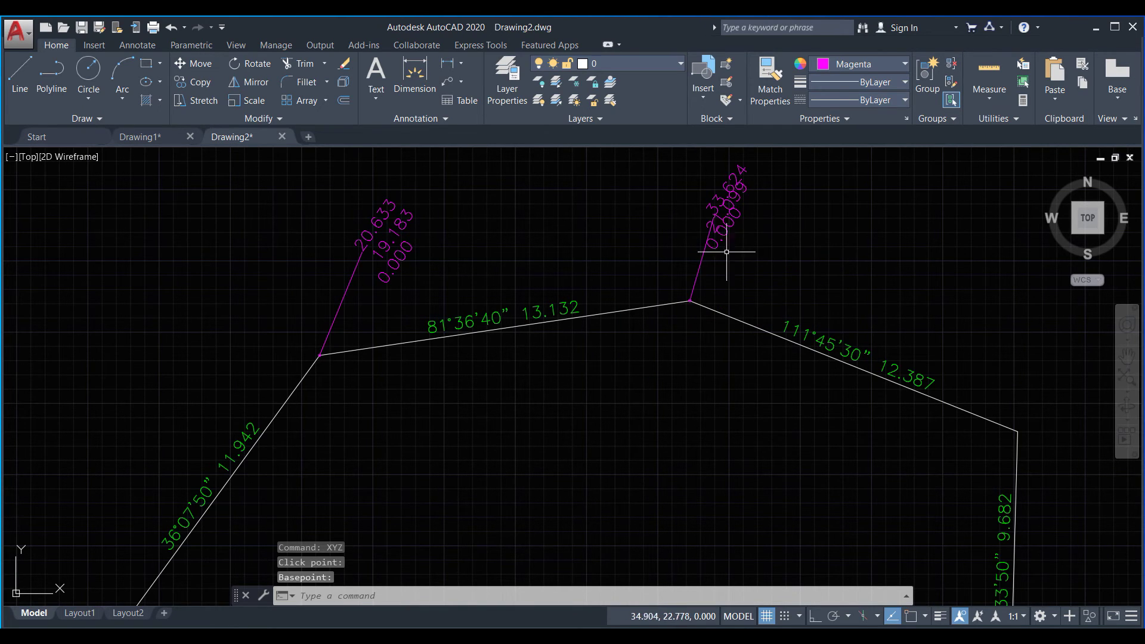
{"action": "middle_click_drag", "start_coordinate": [741, 237], "coordinate": [706, 256]}
Step: Shift the 0.000 and 21.099 texts so the three values line up
{"action": "left_click", "coordinate": [692, 247]}
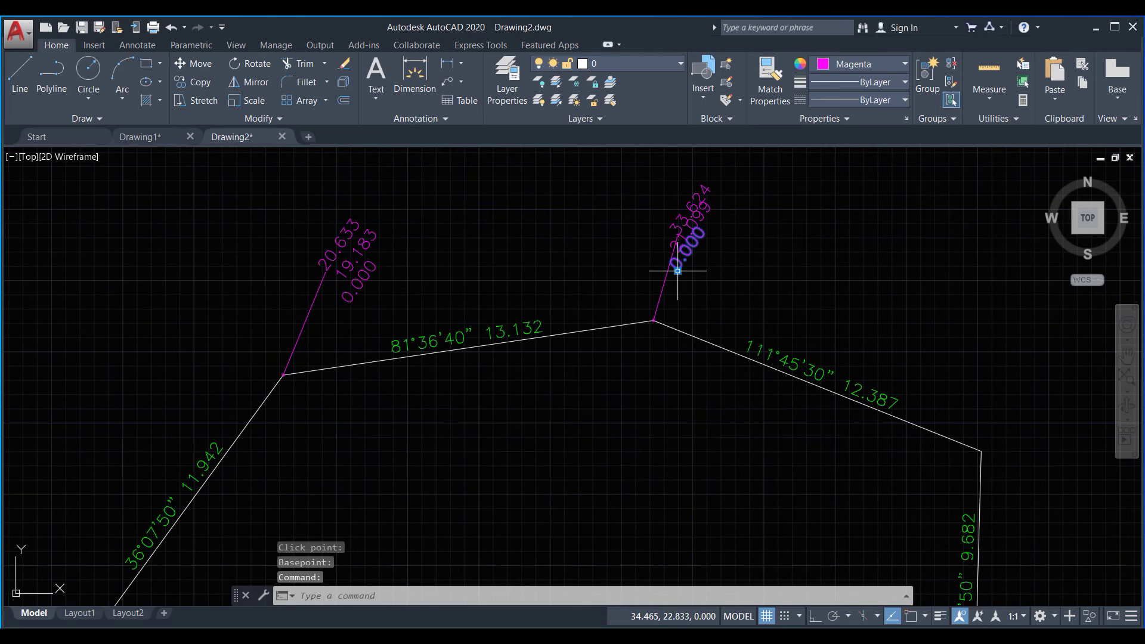
{"action": "left_click", "coordinate": [678, 271]}
{"action": "left_click", "coordinate": [695, 251]}
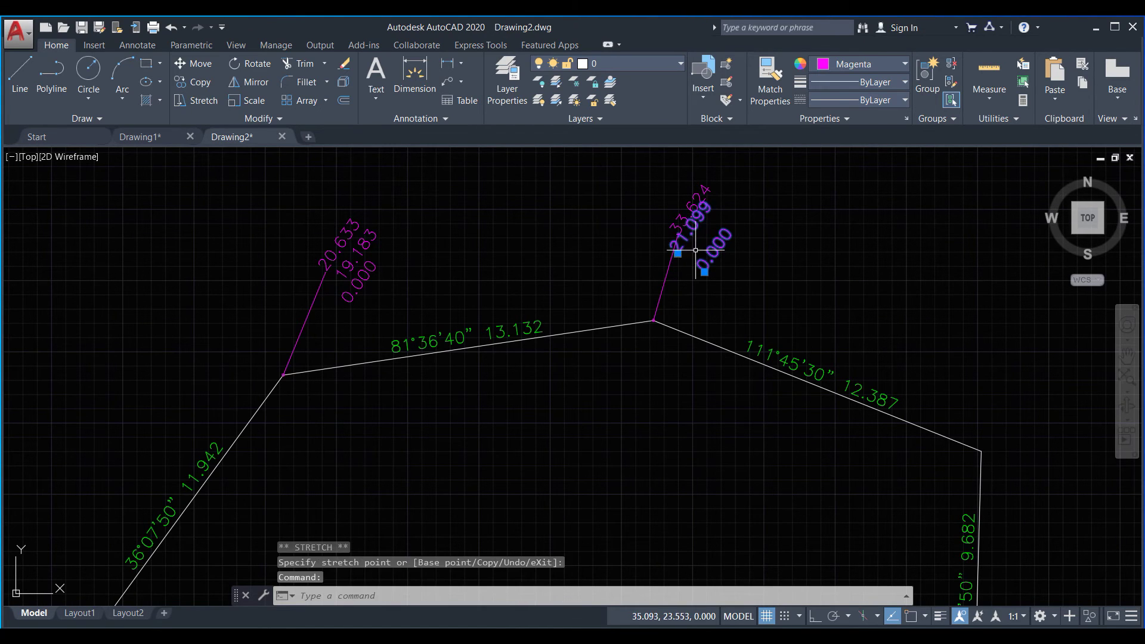
{"action": "left_click", "coordinate": [677, 254]}
{"action": "left_click", "coordinate": [689, 263]}
{"action": "middle_click_drag", "start_coordinate": [732, 287], "coordinate": [623, 281]}
{"action": "middle_click_drag", "start_coordinate": [746, 312], "coordinate": [699, 307]}
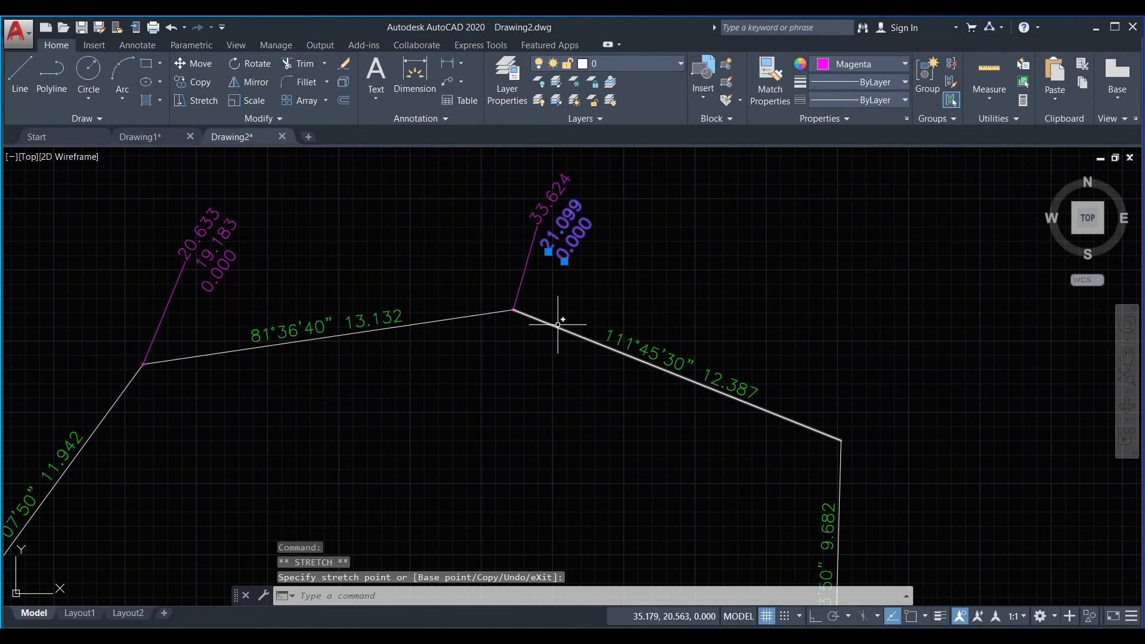
{"action": "key", "text": "Escape"}
{"action": "middle_click_drag", "start_coordinate": [439, 339], "coordinate": [499, 337]}
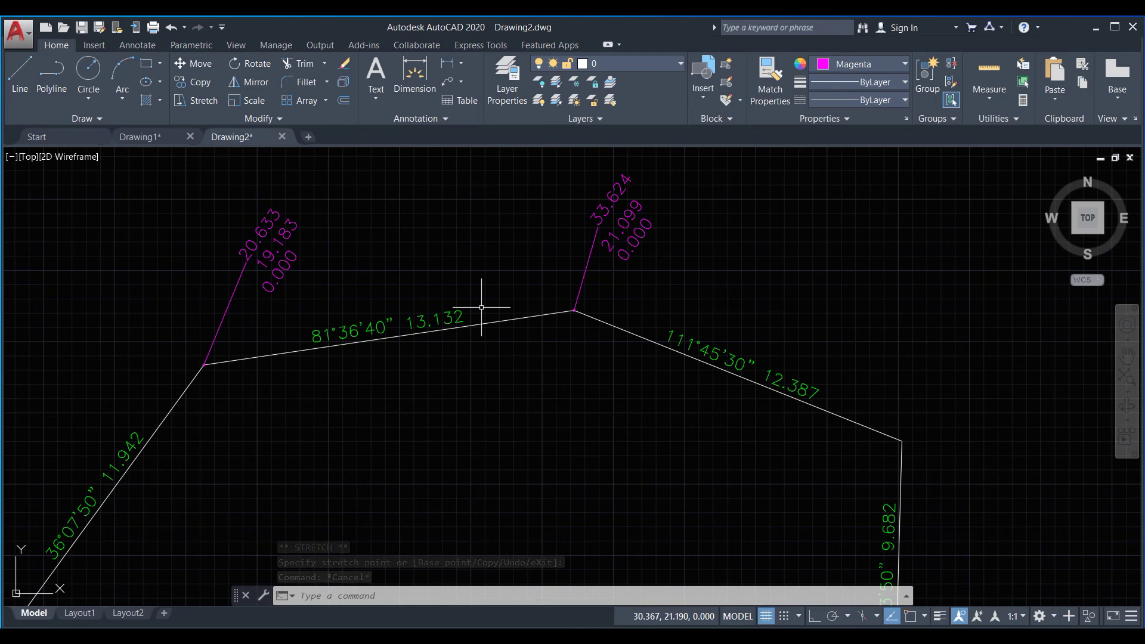
Step: With Ortho on and a Nearest snap, XYZ-label a point partway along the top side
{"action": "type", "text": "XYZ"}
{"action": "key", "text": "space"}
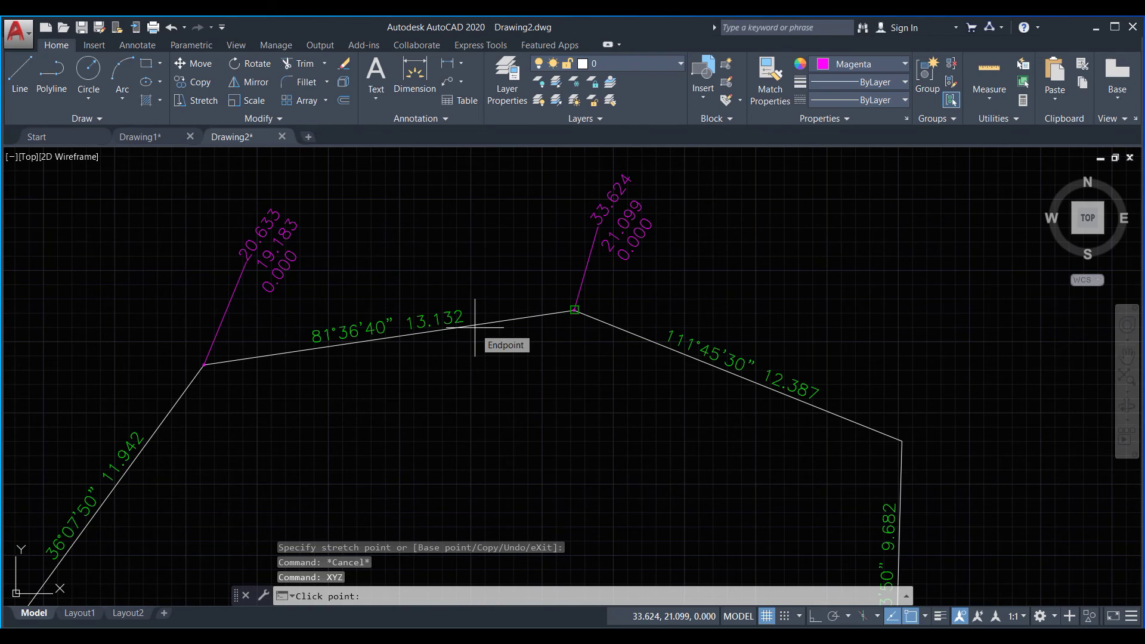
{"action": "key", "text": "F8"}
{"action": "right_click", "coordinate": [475, 327], "text": "shift"}
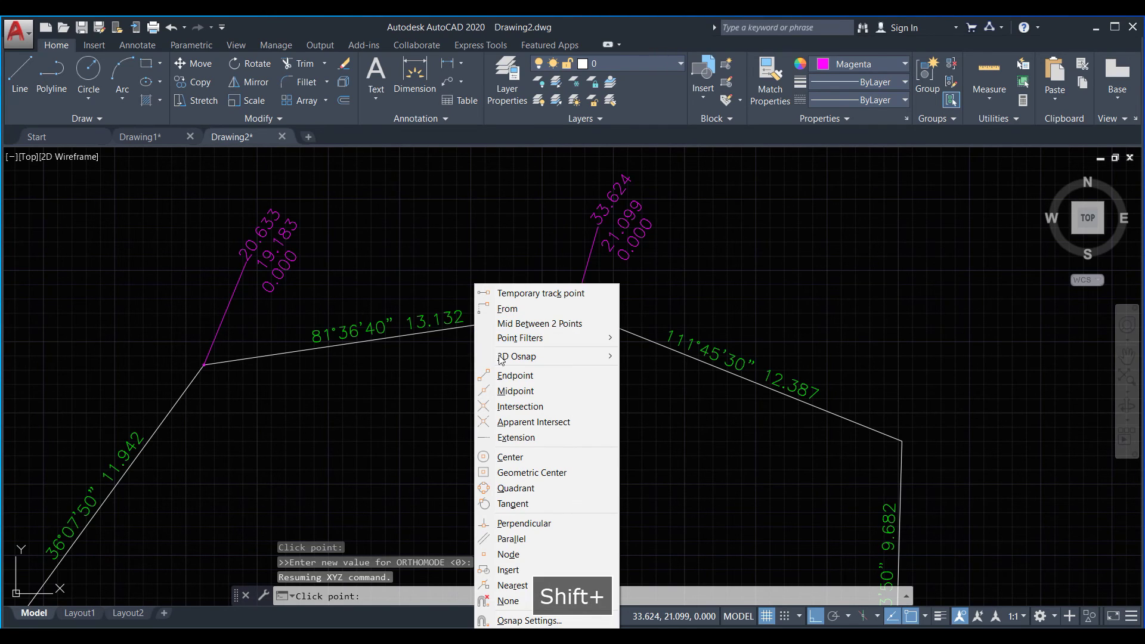
{"action": "left_click", "coordinate": [527, 585]}
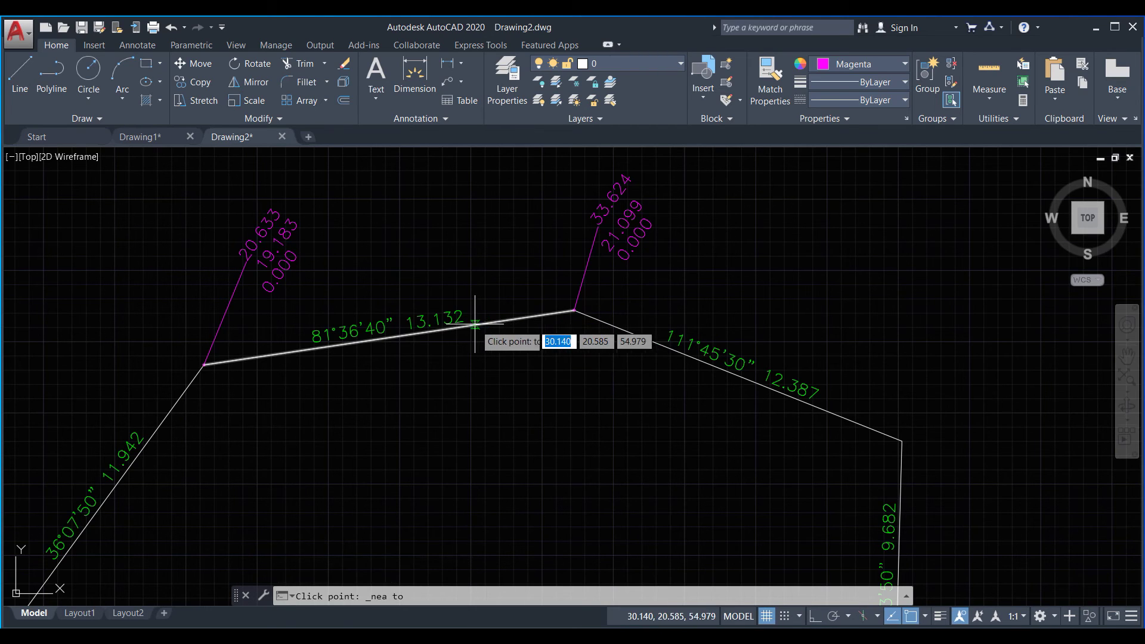
{"action": "left_click", "coordinate": [475, 327]}
{"action": "left_click", "coordinate": [477, 264]}
{"action": "scroll", "coordinate": [489, 254], "scroll_direction": "up", "scroll_amount": 2}
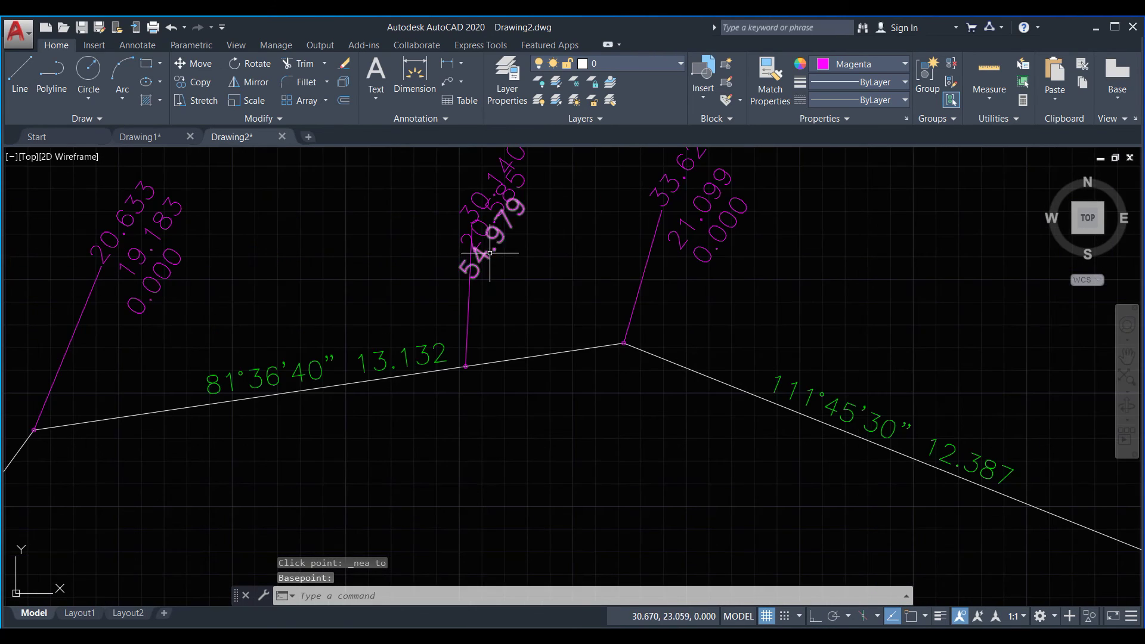
{"action": "key", "text": "Escape"}
Step: Align the 54.979 and 20.585 texts with the rest of the label
{"action": "left_click", "coordinate": [485, 271]}
{"action": "left_click", "coordinate": [472, 281]}
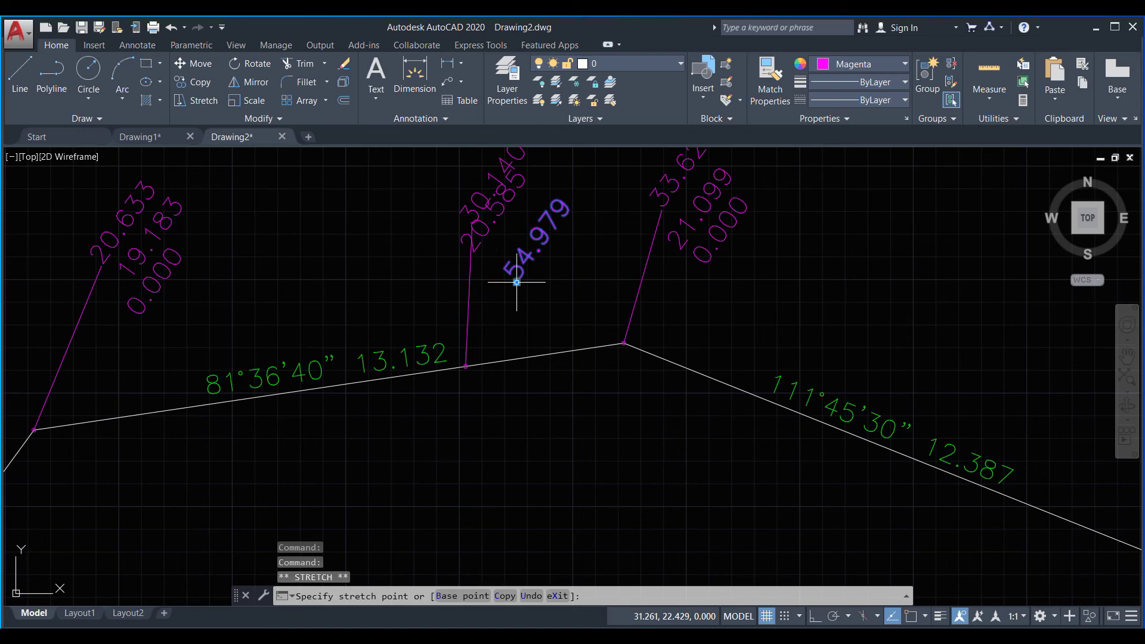
{"action": "left_click", "coordinate": [516, 282]}
{"action": "left_click", "coordinate": [501, 251]}
{"action": "left_click", "coordinate": [472, 253]}
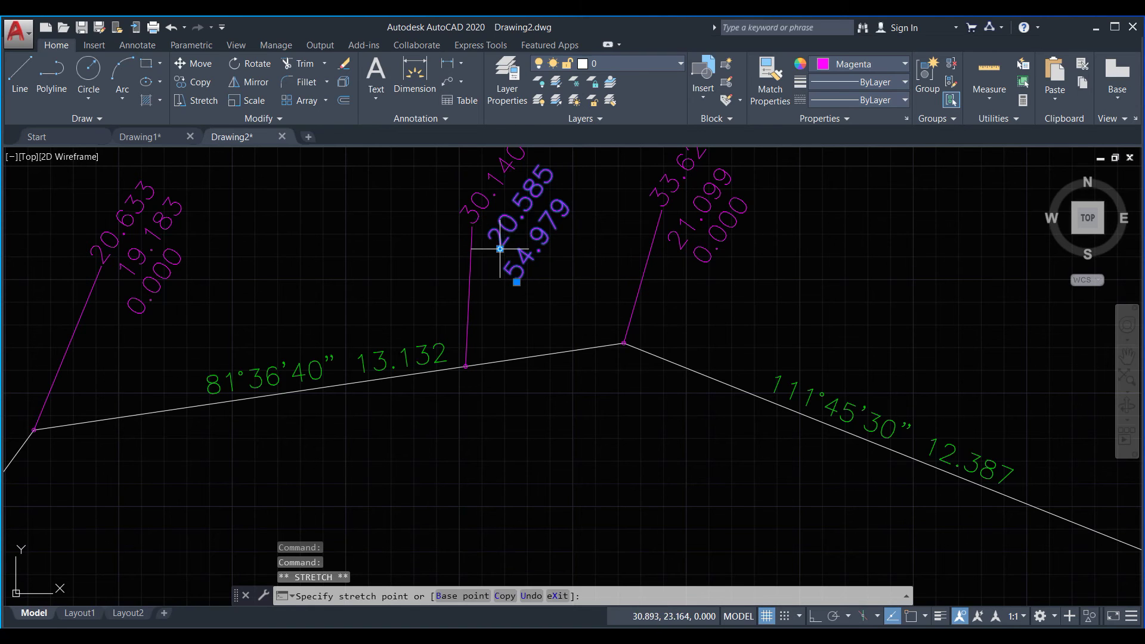
{"action": "left_click", "coordinate": [499, 253]}
{"action": "middle_click_drag", "start_coordinate": [576, 255], "coordinate": [549, 269]}
{"action": "key", "text": "Escape"}
{"action": "scroll", "coordinate": [552, 286], "scroll_direction": "down", "scroll_amount": 2}
{"action": "middle_click_drag", "start_coordinate": [537, 325], "coordinate": [455, 325]}
{"action": "middle_click_drag", "start_coordinate": [588, 298], "coordinate": [553, 313]}
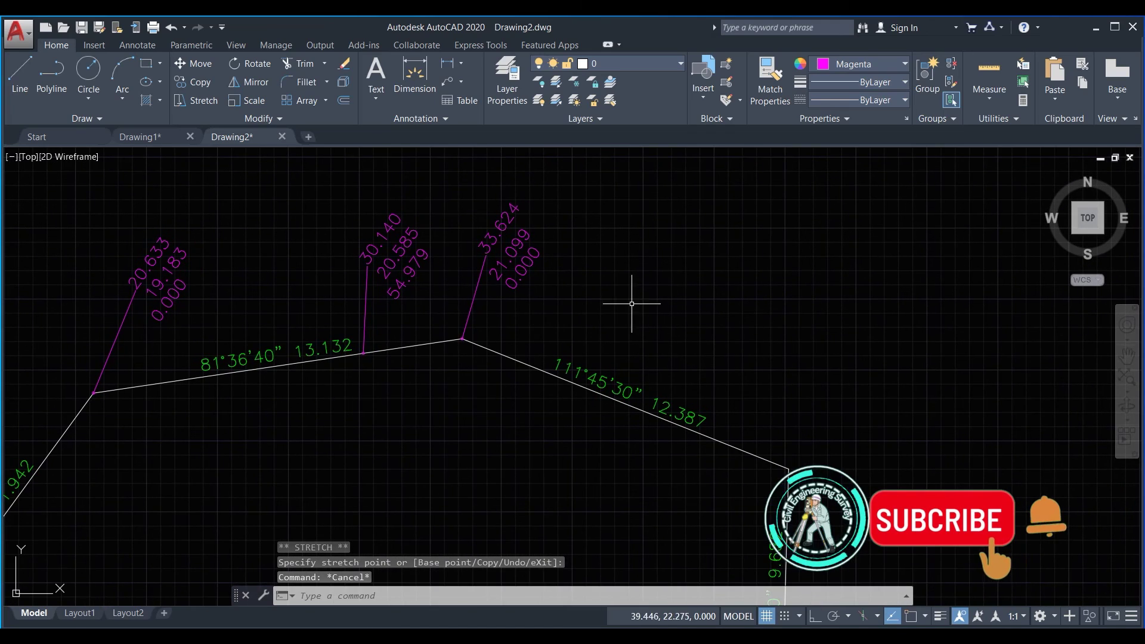
{"action": "middle_click_drag", "start_coordinate": [689, 278], "coordinate": [683, 263]}
{"action": "mouse_move", "coordinate": [597, 295]}
{"action": "middle_mouse_down"}
{"action": "mouse_move", "coordinate": [739, 262]}
{"action": "mouse_move", "coordinate": [829, 274]}
{"action": "middle_mouse_up"}
{"action": "middle_click_drag", "start_coordinate": [585, 391], "coordinate": [584, 334]}
{"action": "scroll", "coordinate": [600, 370], "scroll_direction": "down", "scroll_amount": 4}
{"action": "scroll", "coordinate": [614, 365], "scroll_direction": "up", "scroll_amount": 2}
{"action": "middle_click_drag", "start_coordinate": [447, 390], "coordinate": [428, 367]}
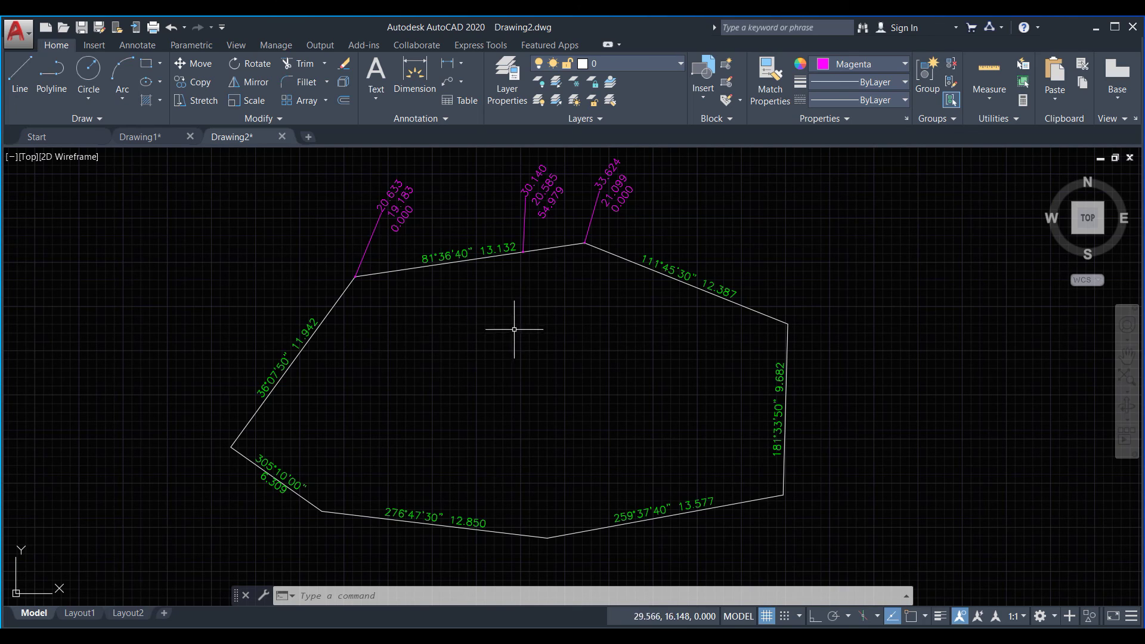
{"action": "middle_click_drag", "start_coordinate": [537, 319], "coordinate": [481, 345]}
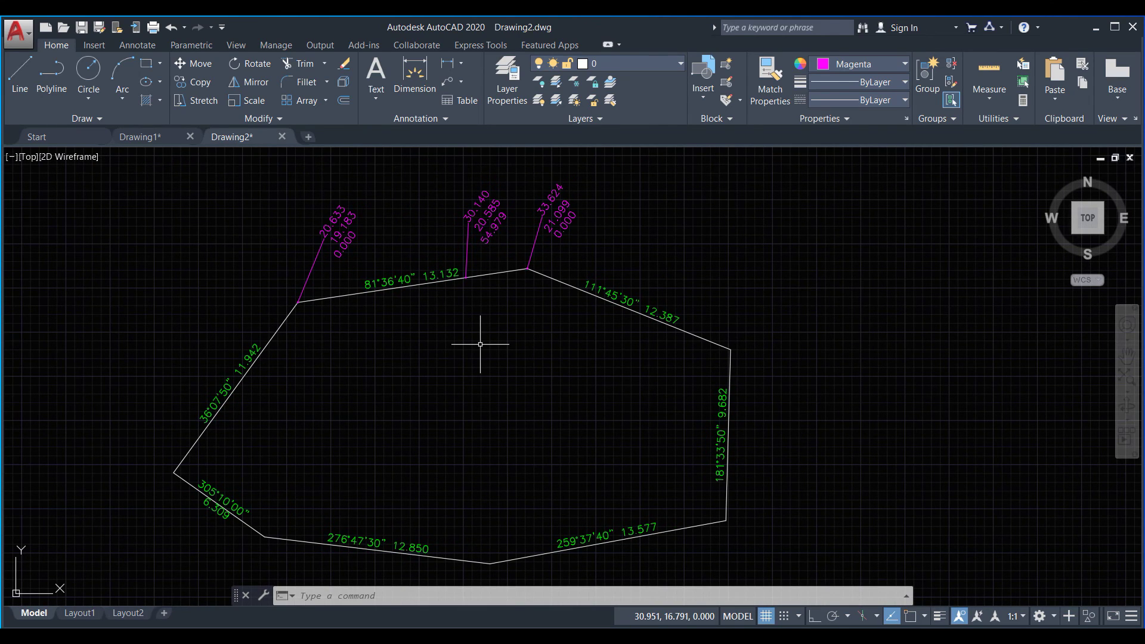
{"action": "middle_click_drag", "start_coordinate": [583, 330], "coordinate": [544, 322]}
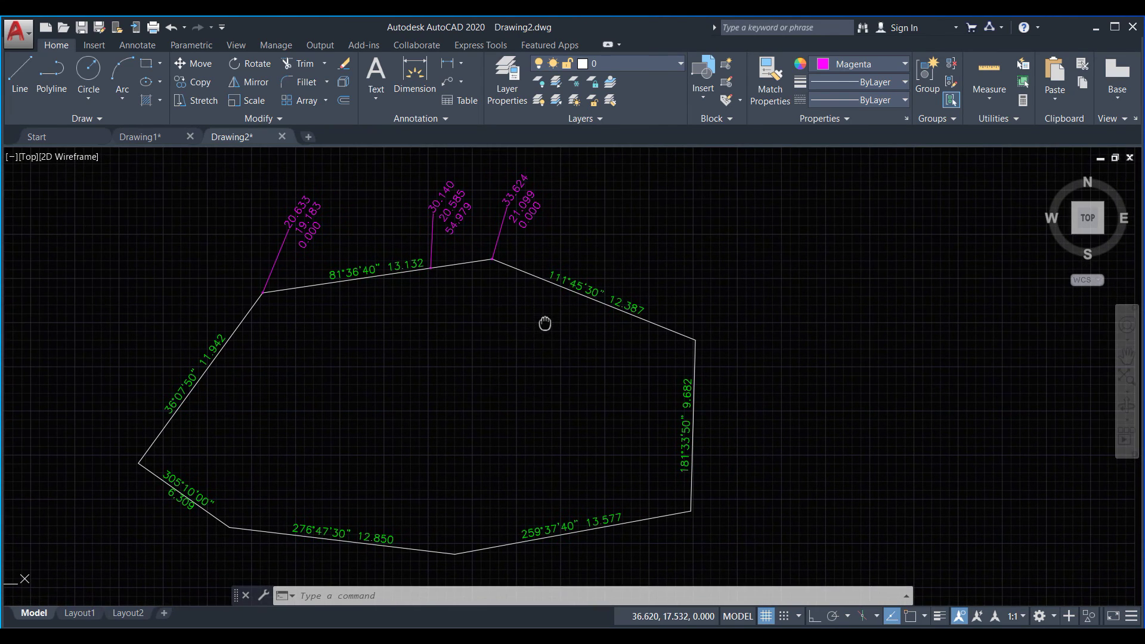